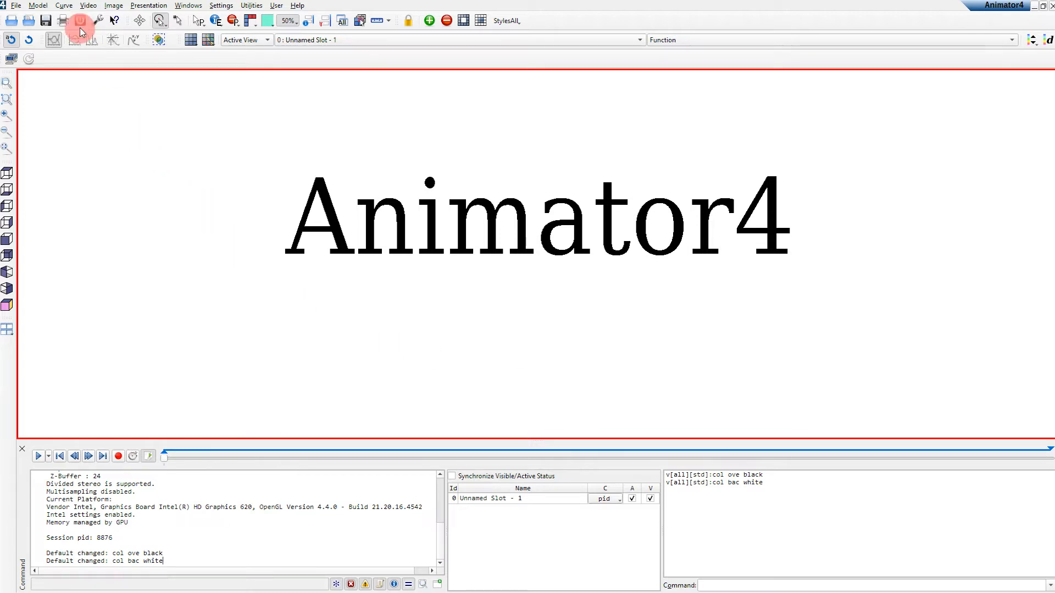
# View the Curve Rating dialog and the ReportTools popup, and close both
pyautogui.click(64, 7)
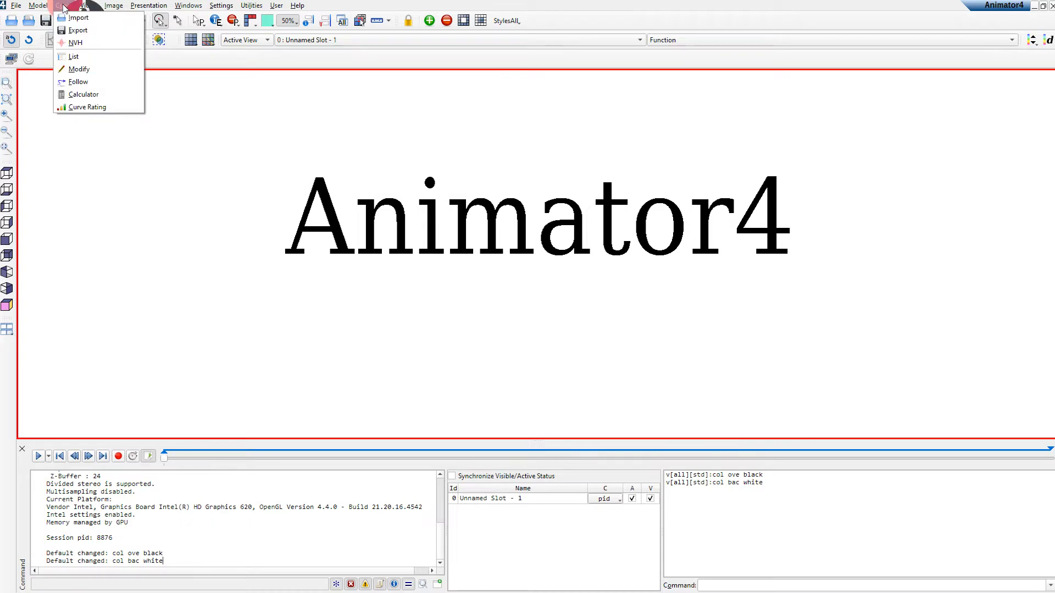
pyautogui.click(90, 107)
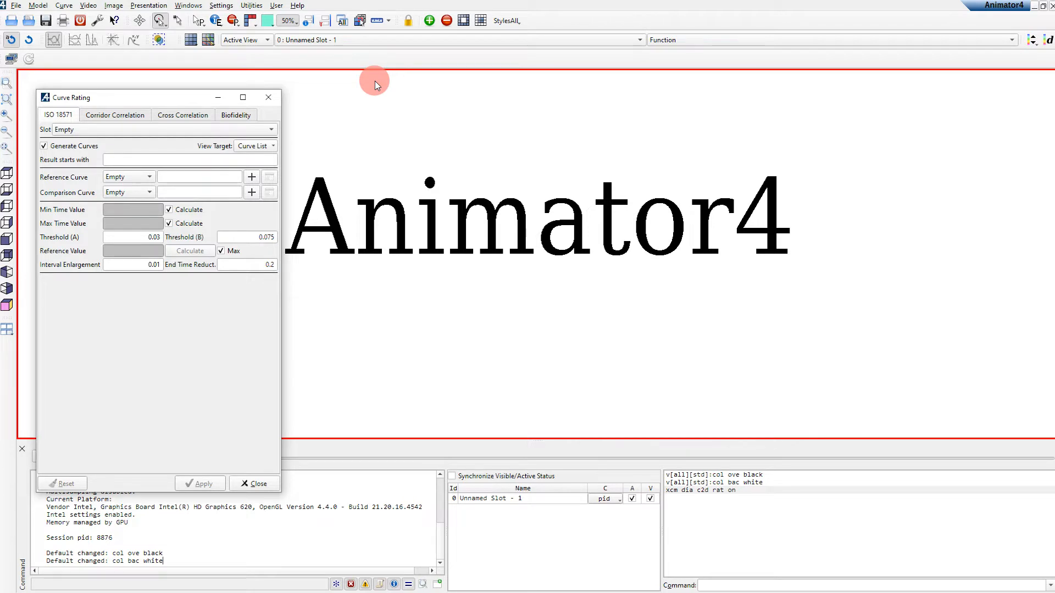
pyautogui.click(277, 6)
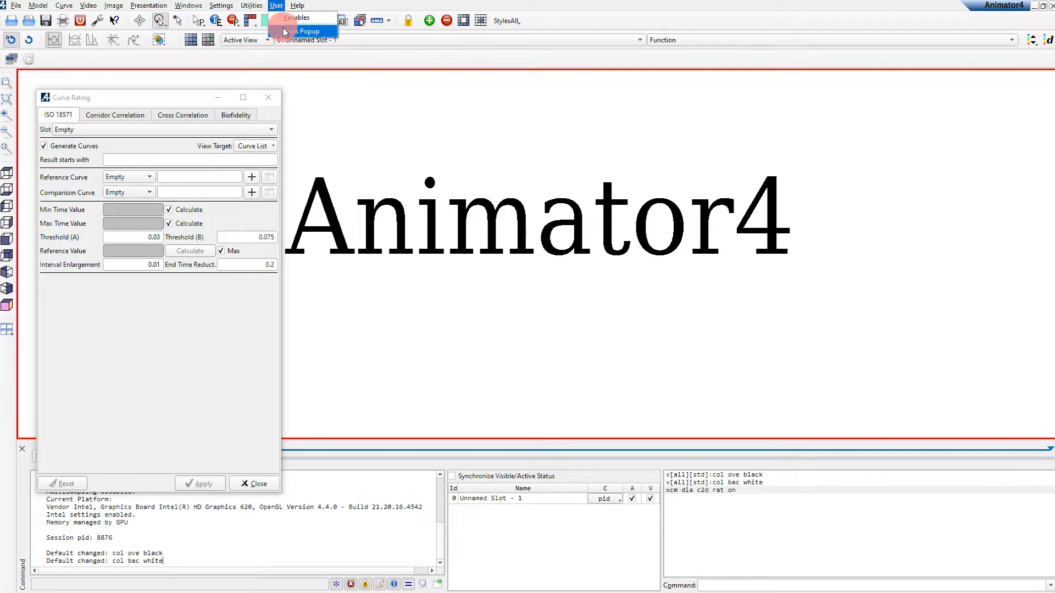
pyautogui.click(297, 31)
pyautogui.click(644, 129)
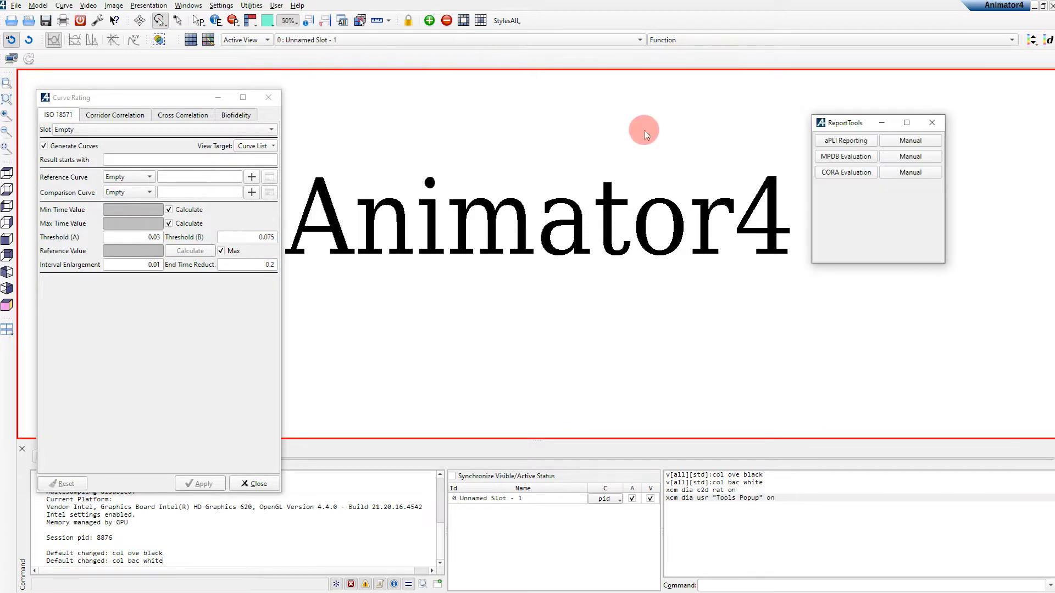
pyautogui.click(932, 122)
pyautogui.click(268, 102)
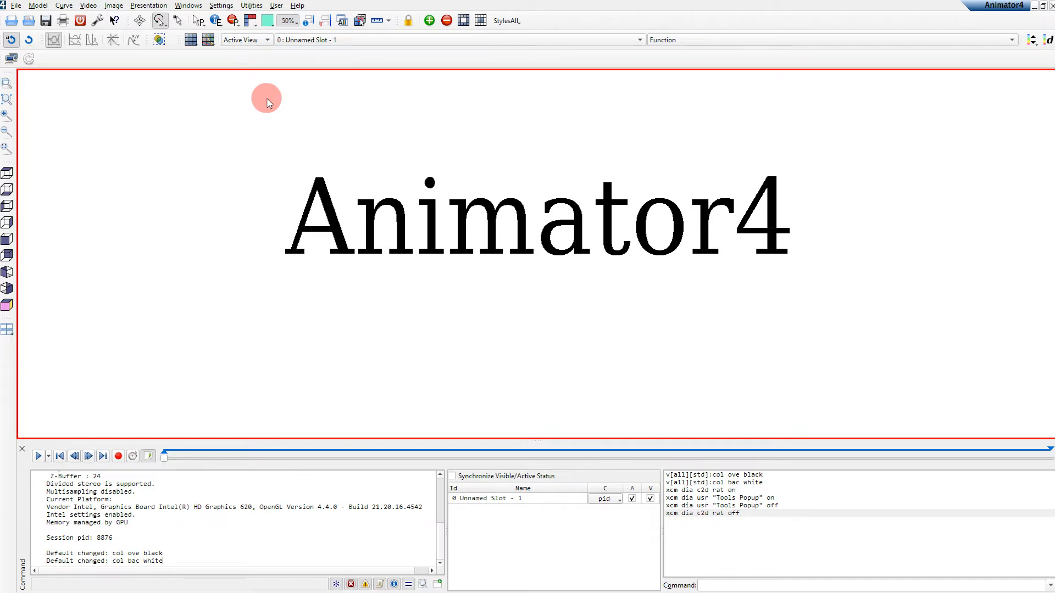
pyautogui.click(712, 585)
pyautogui.rightClick(712, 585)
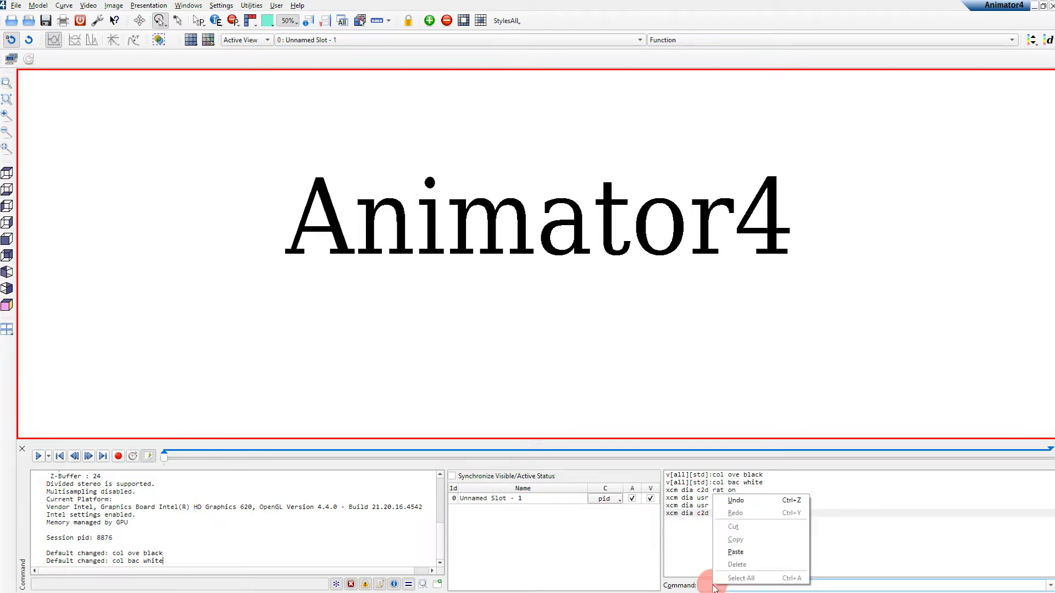
pyautogui.click(729, 553)
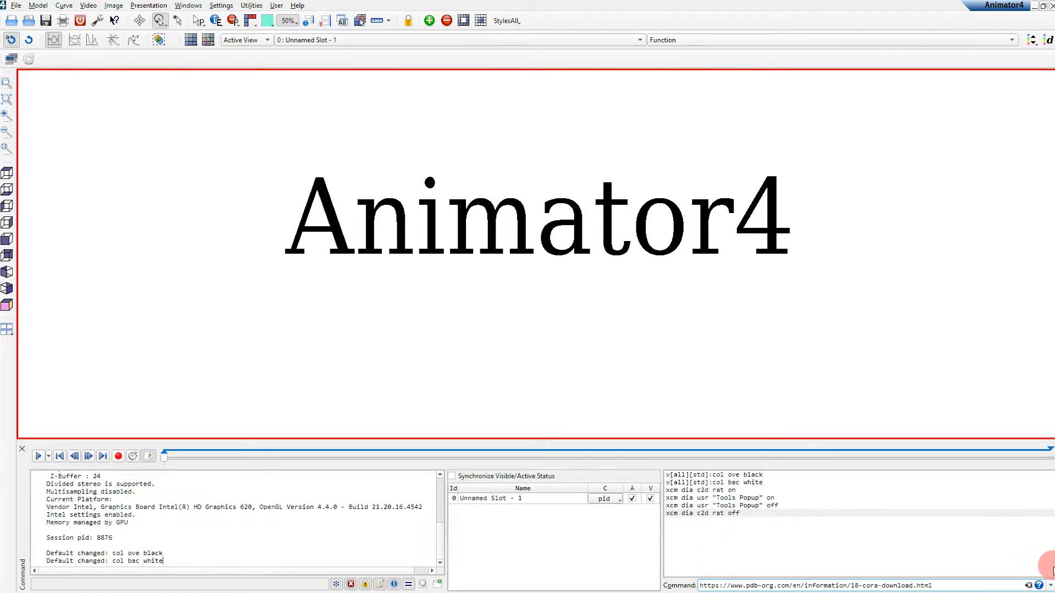
pyautogui.click(1029, 587)
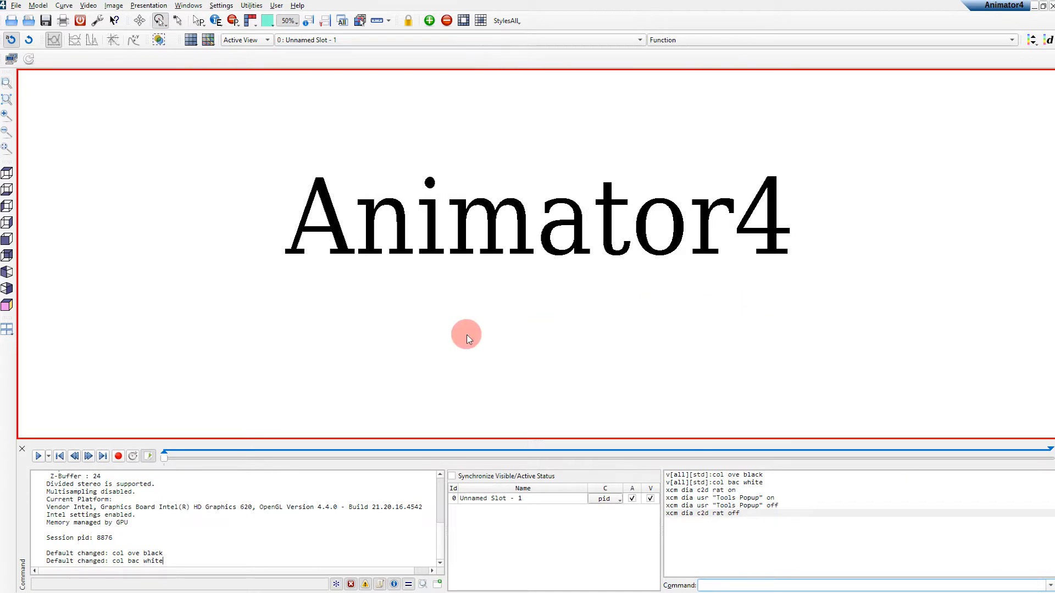
# Open the Curve Rating dialog at the Corridor Correlation settings
pyautogui.click(66, 5)
pyautogui.click(80, 106)
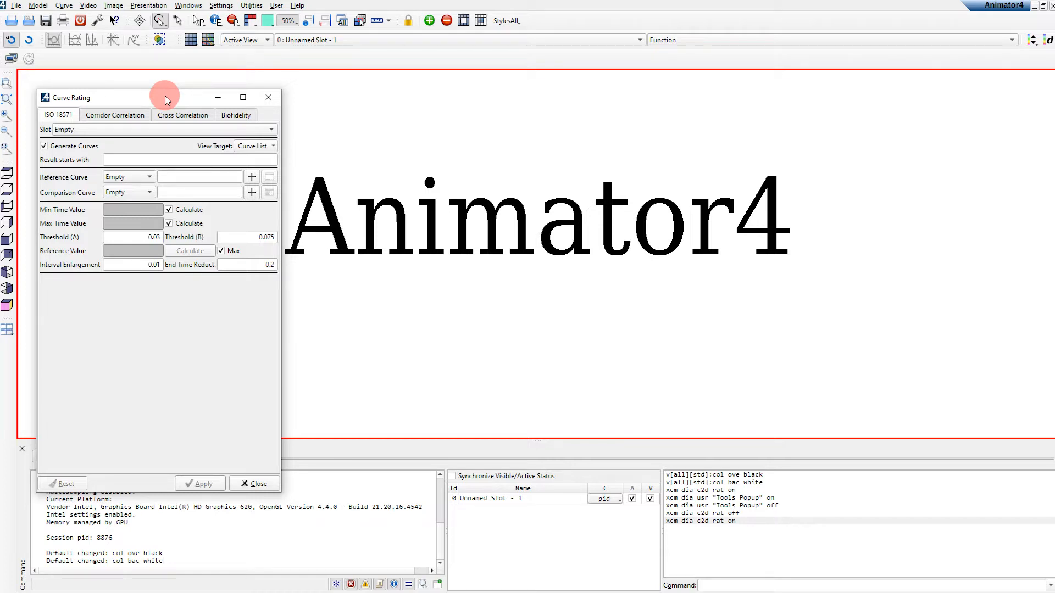
pyautogui.click(131, 111)
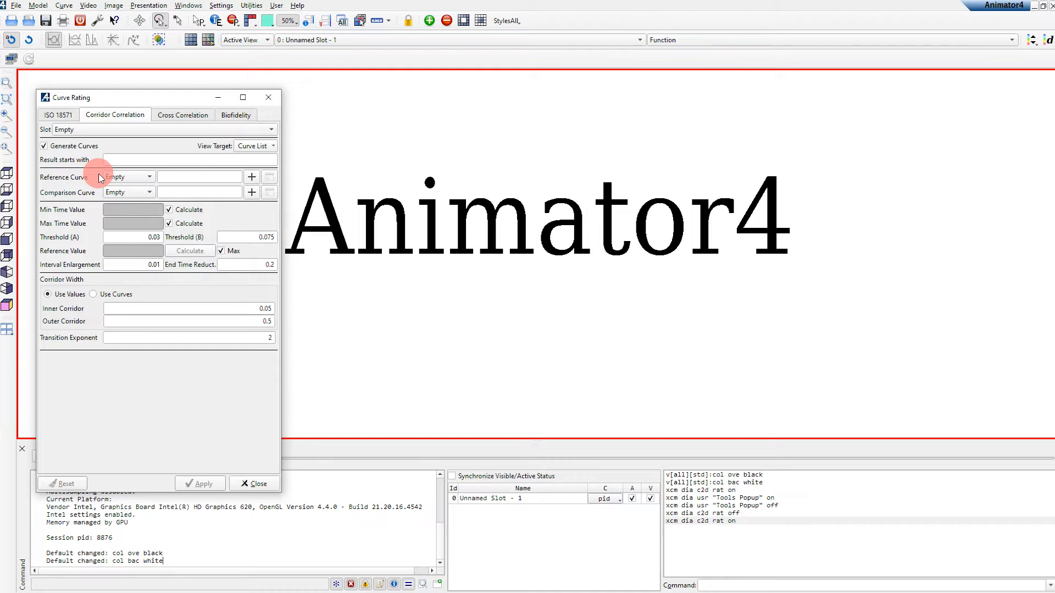
# Start a curve import and browse to the folder 02_CORA_Example\standard\data\loadcase_01\xydata
pyautogui.click(65, 5)
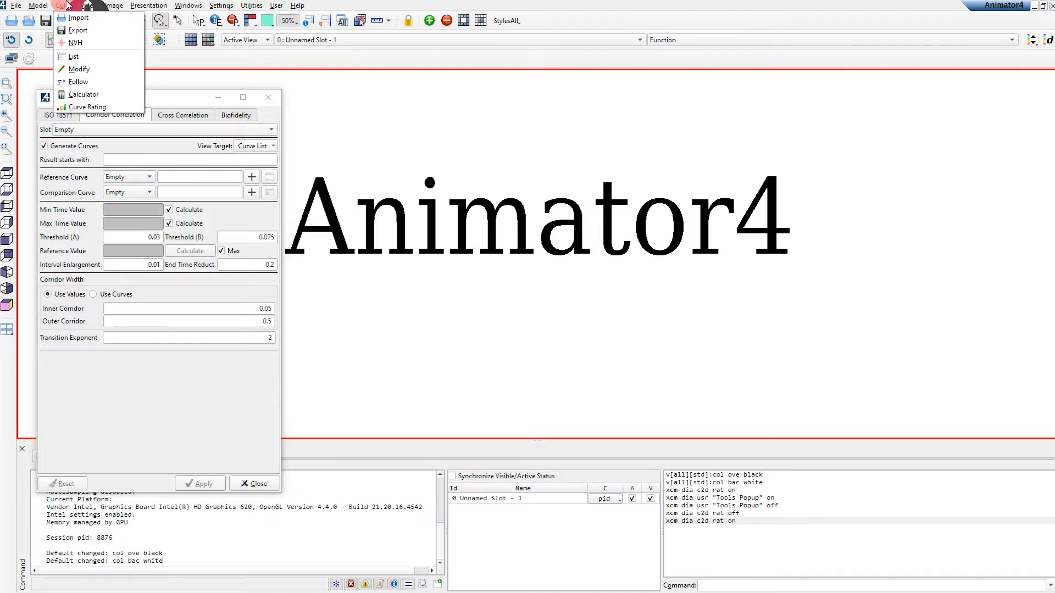
pyautogui.press('Escape')
pyautogui.click(77, 19)
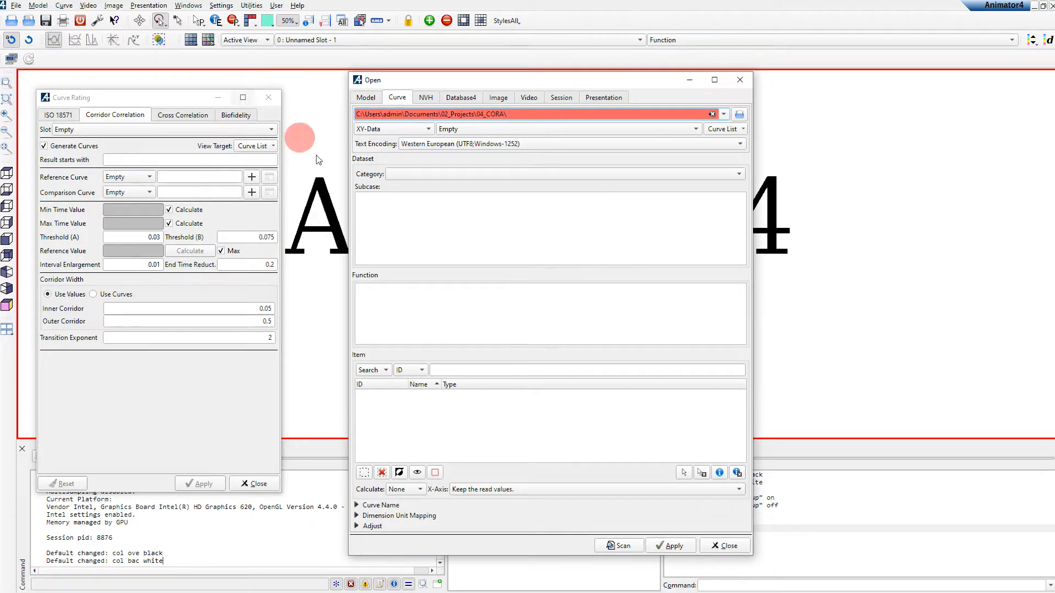
pyautogui.click(739, 117)
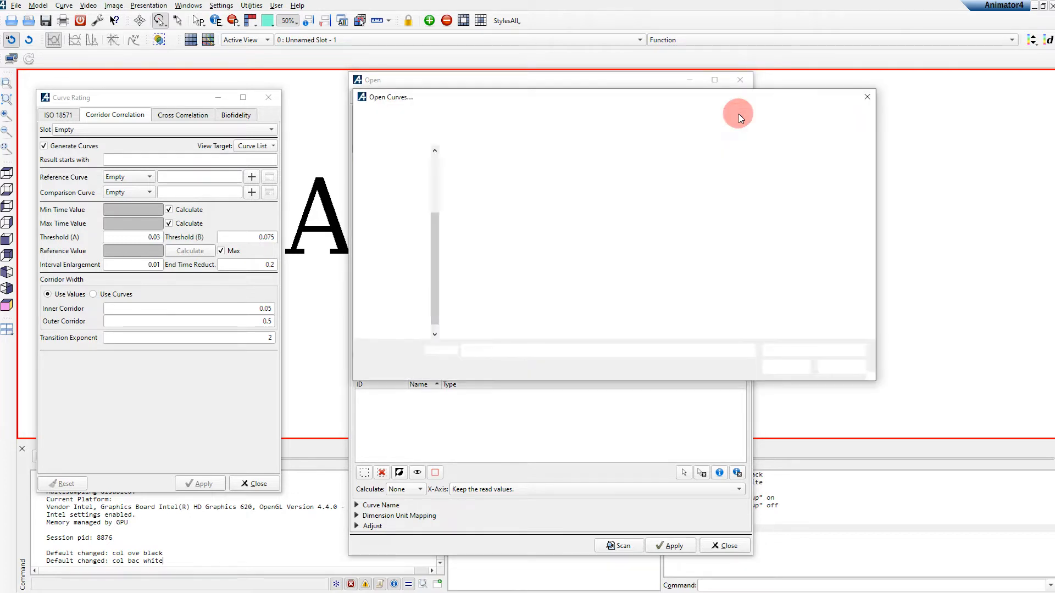
pyautogui.doubleClick(519, 179)
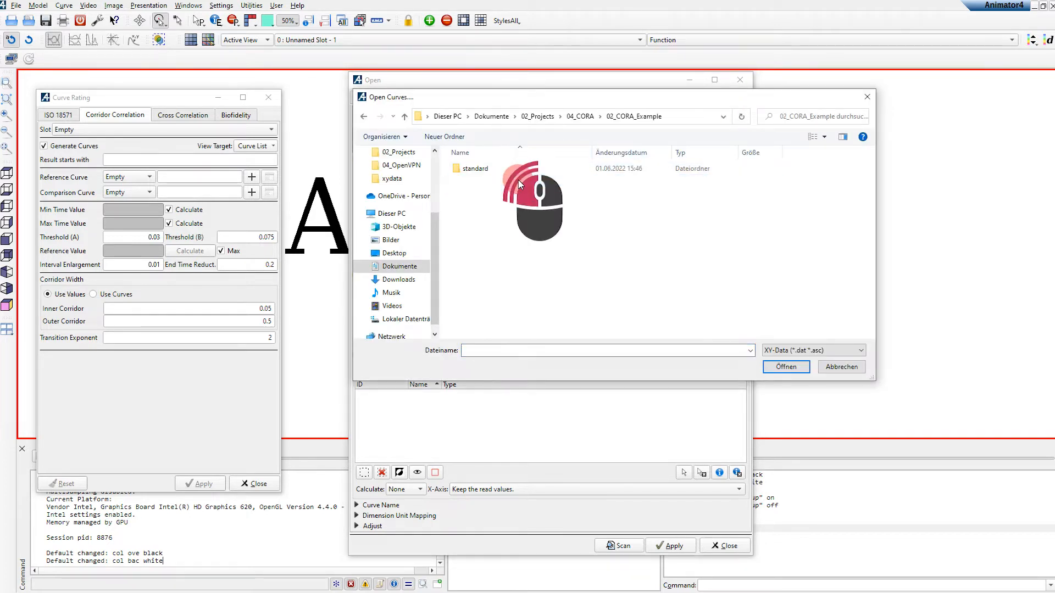
pyautogui.doubleClick(499, 169)
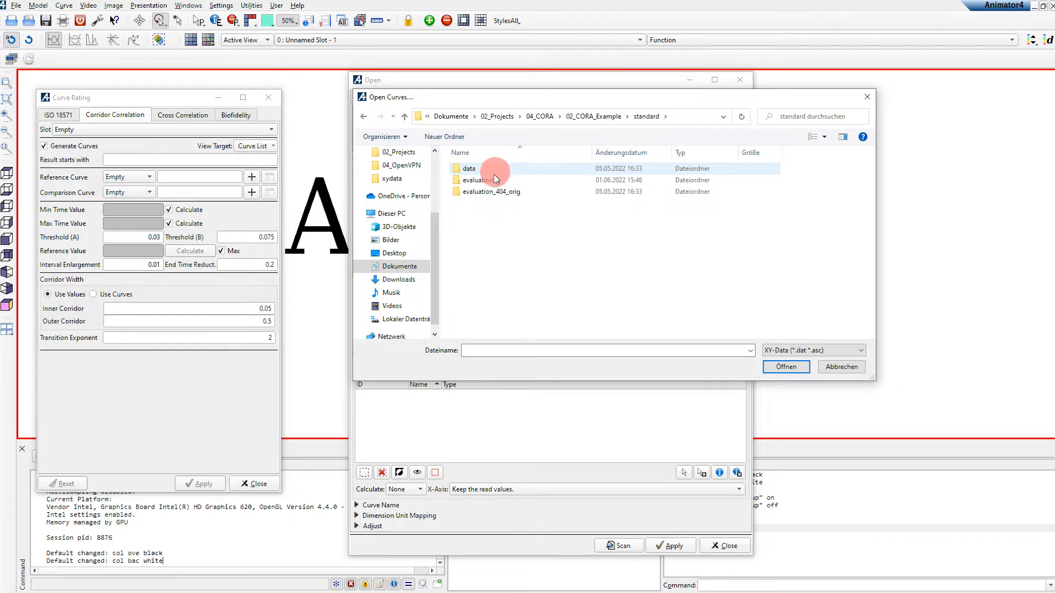
pyautogui.click(488, 172)
pyautogui.doubleClick(488, 171)
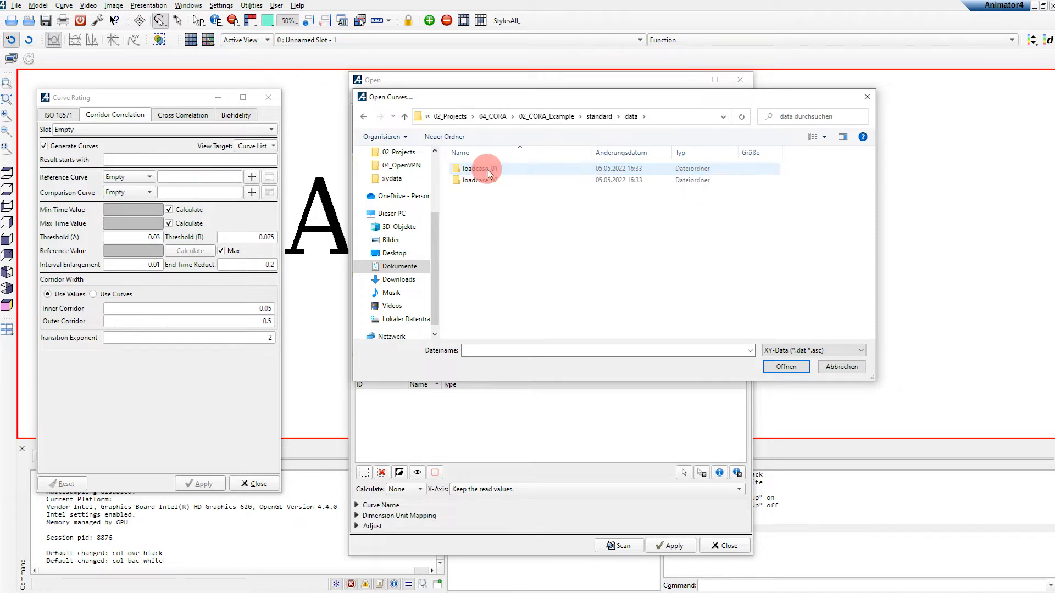
pyautogui.doubleClick(520, 169)
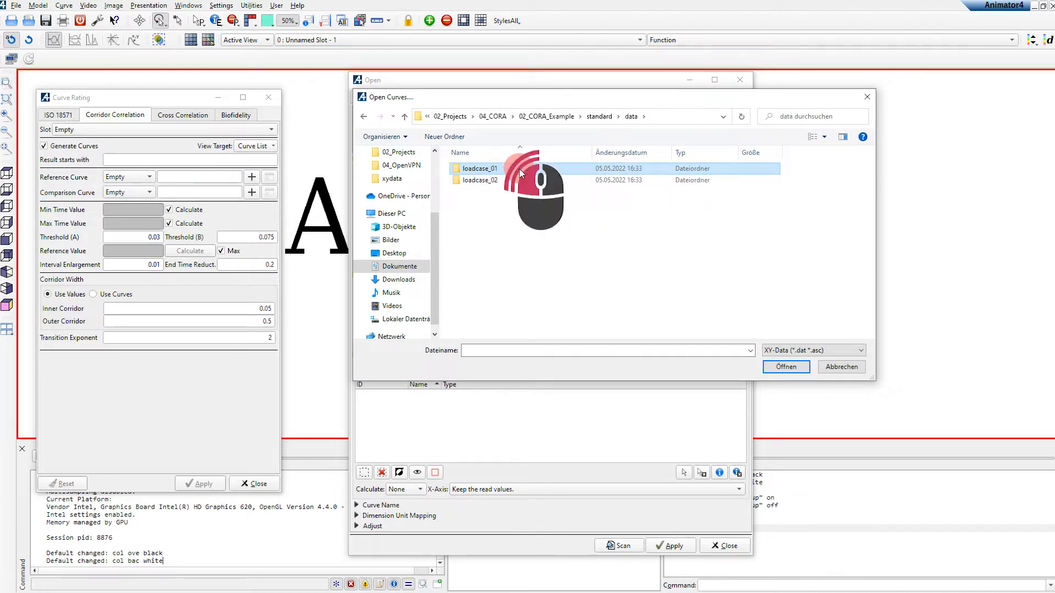
pyautogui.doubleClick(510, 180)
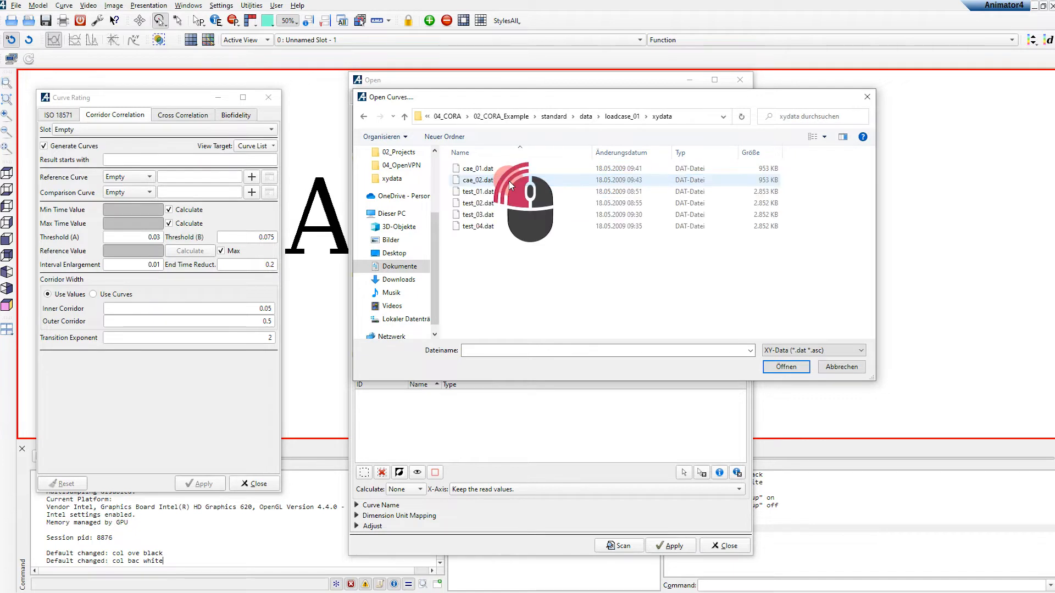
# Import all xy-curves of test_01.dat into the empty slot
pyautogui.click(502, 195)
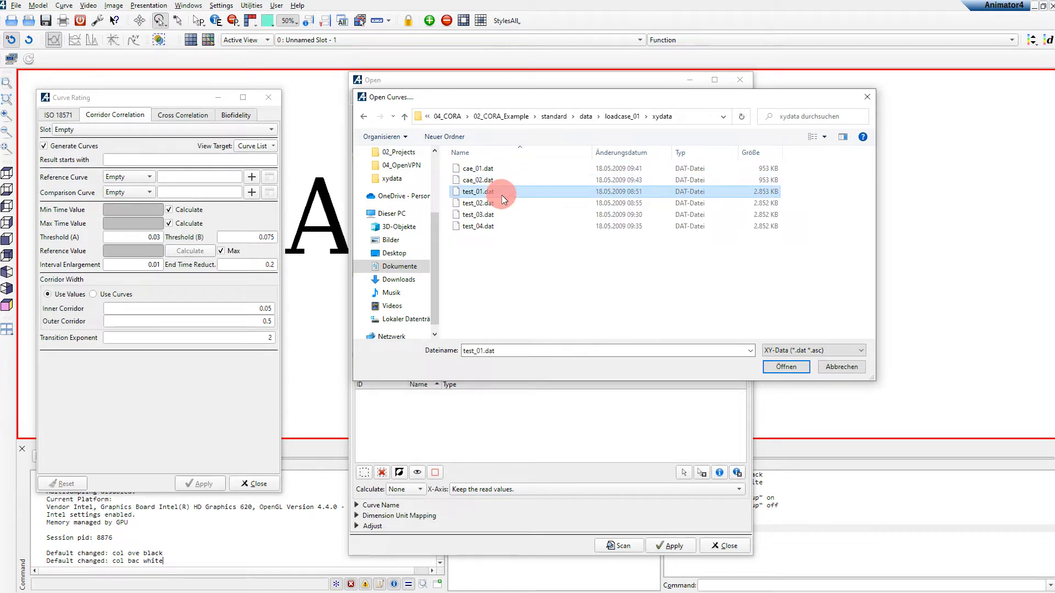
pyautogui.click(776, 366)
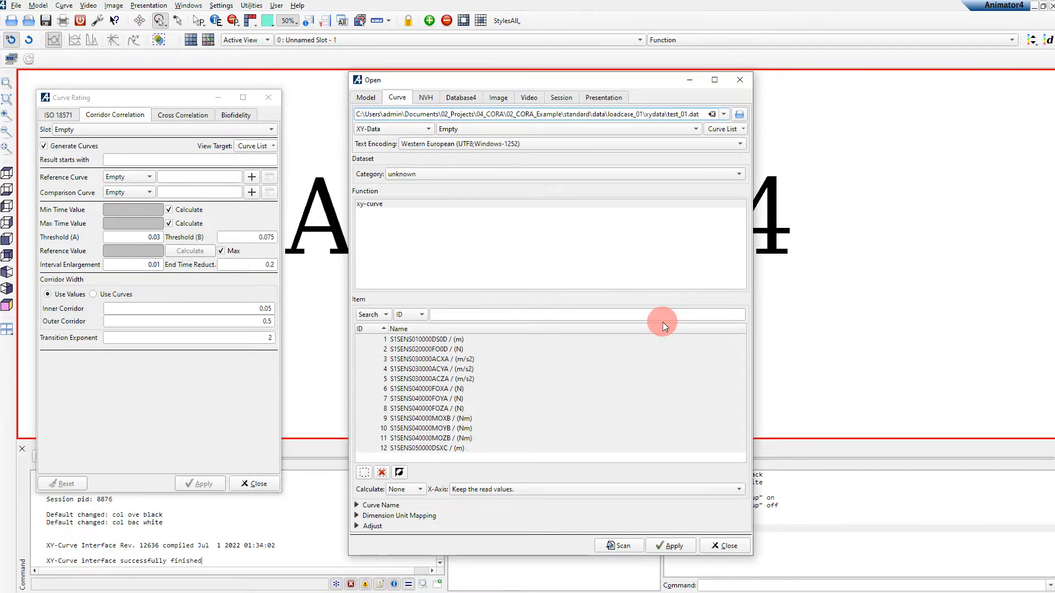
pyautogui.click(670, 546)
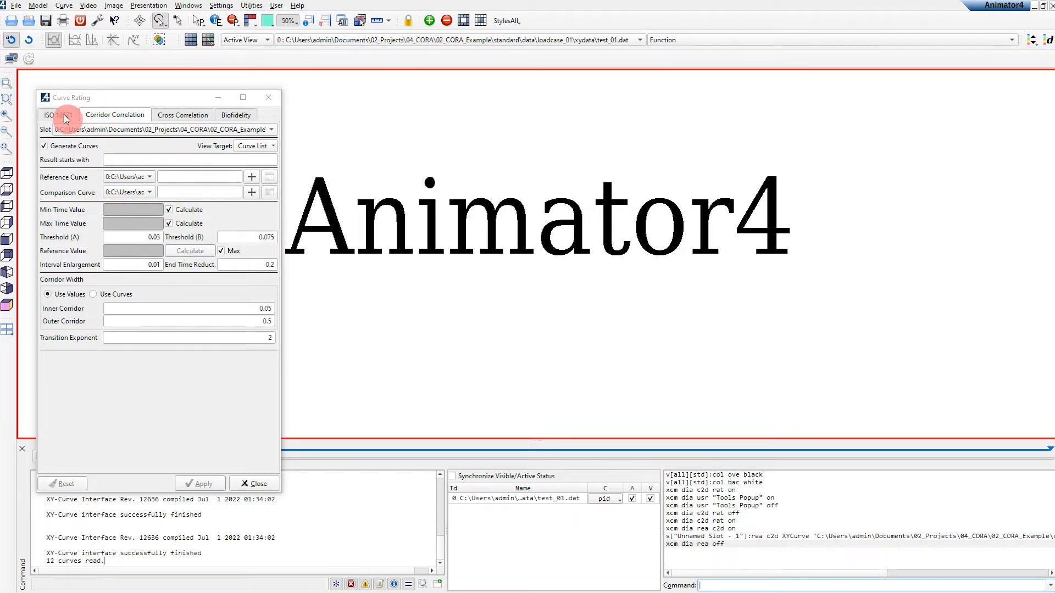
# Import all xy-curves of cae_01.dat into a new slot and close the import dialog
pyautogui.click(70, 6)
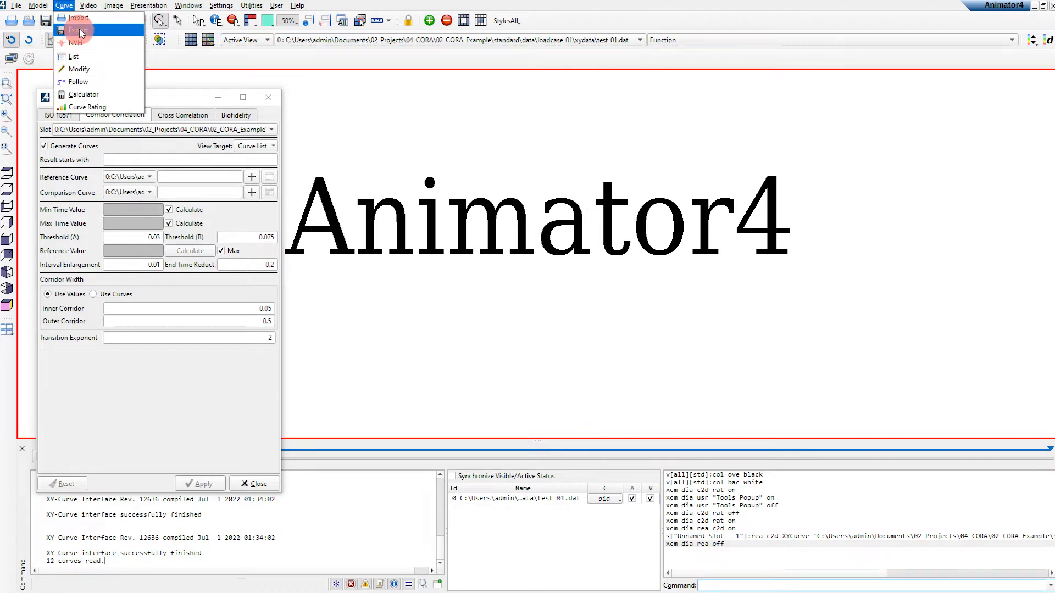
pyautogui.click(77, 22)
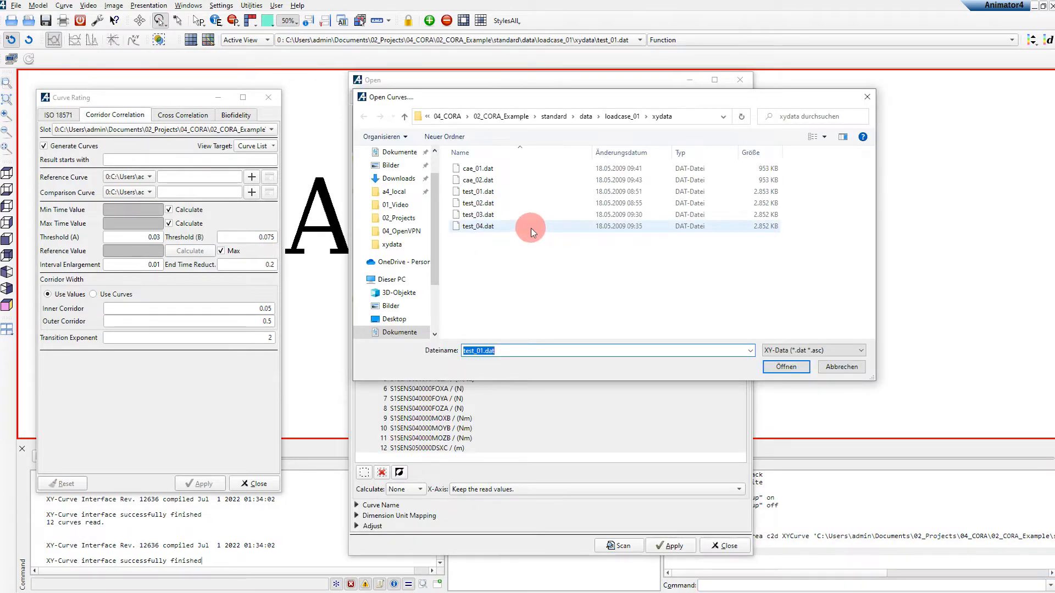
pyautogui.click(509, 170)
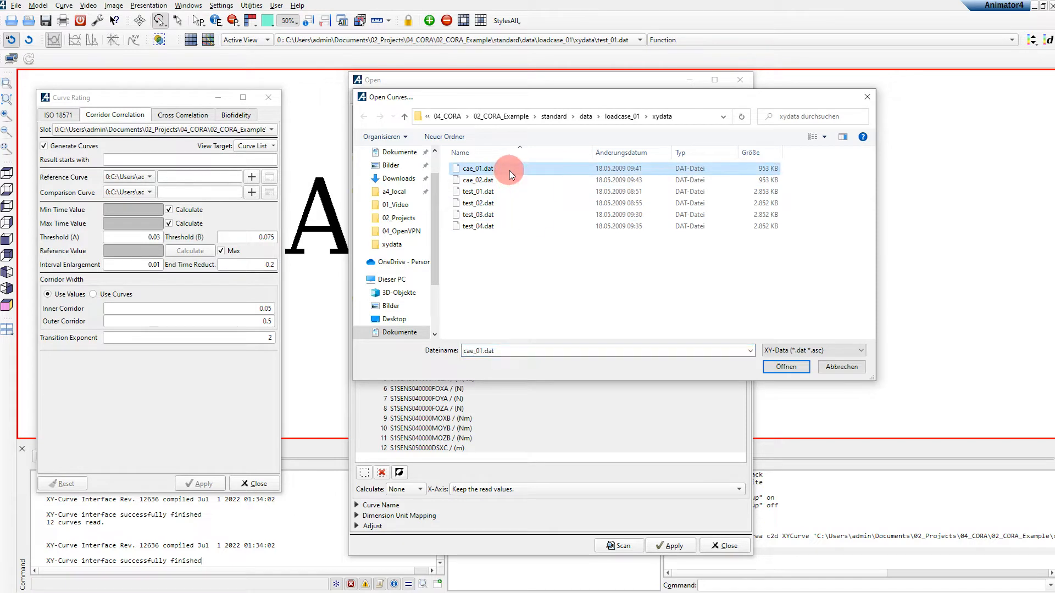
pyautogui.click(786, 367)
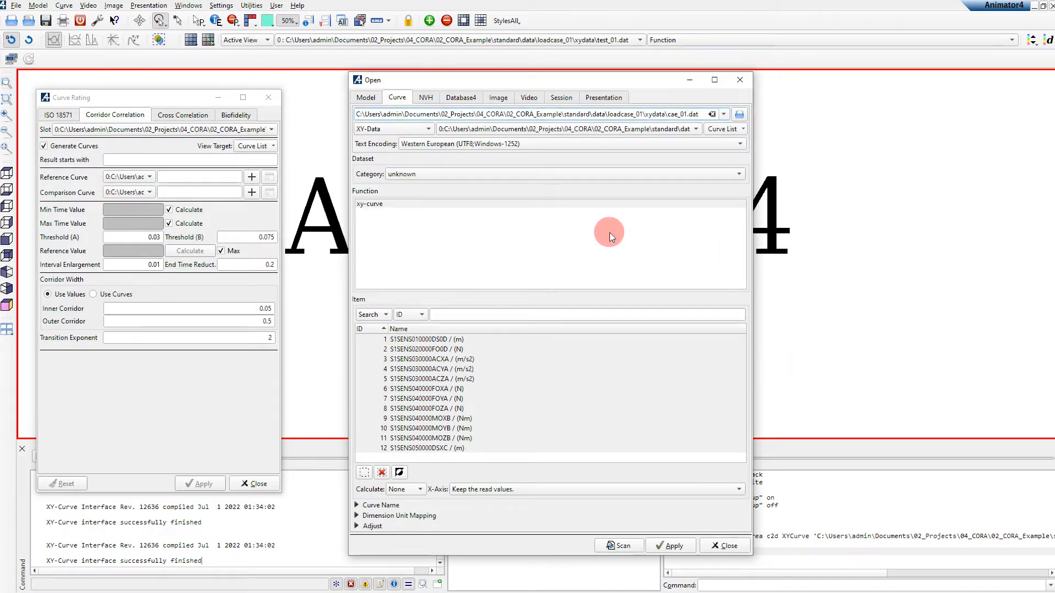
pyautogui.click(467, 130)
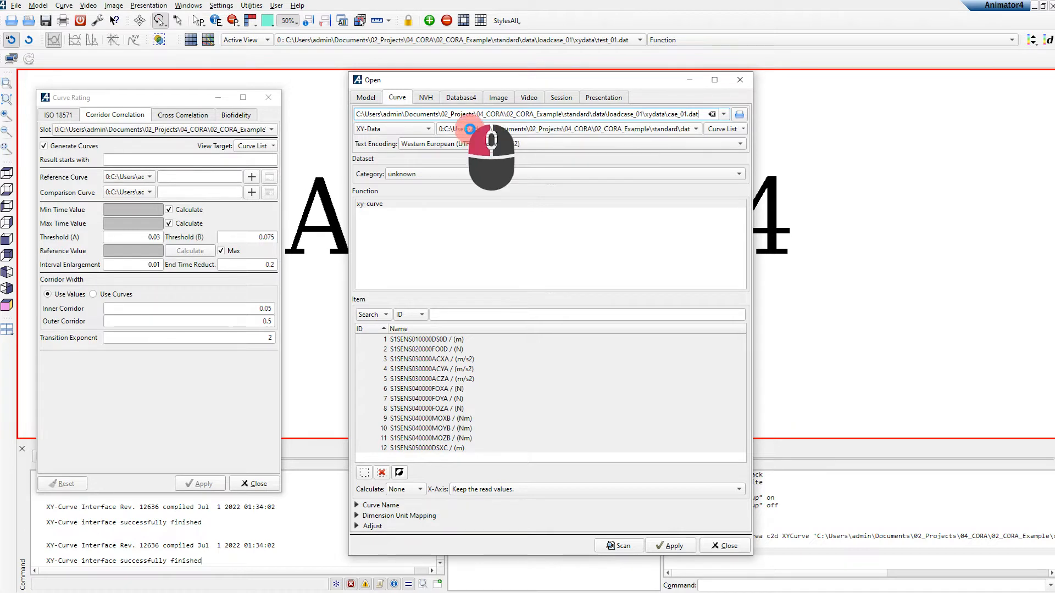
pyautogui.click(467, 141)
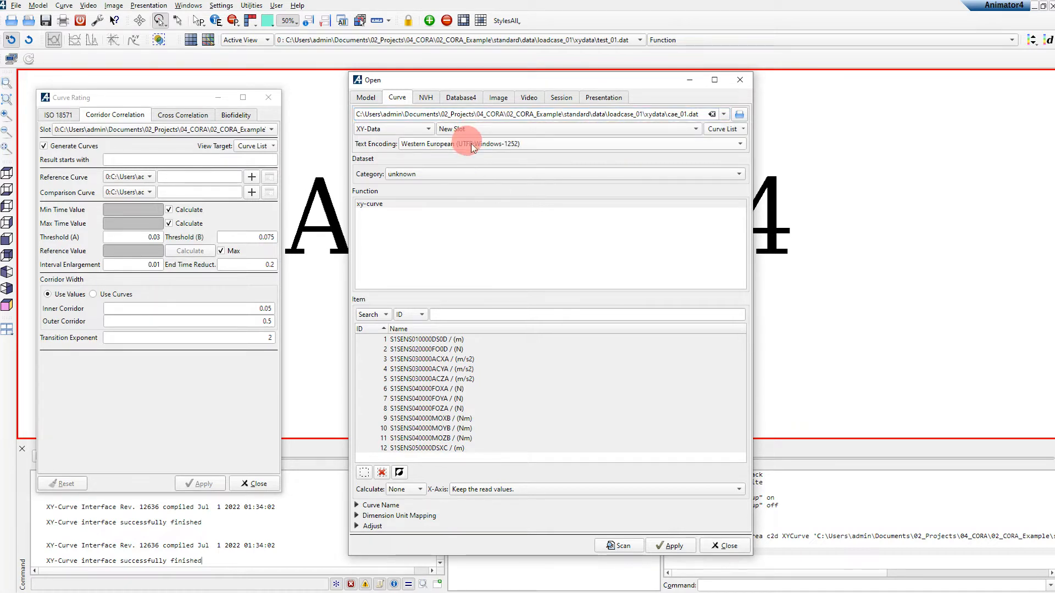
pyautogui.click(670, 548)
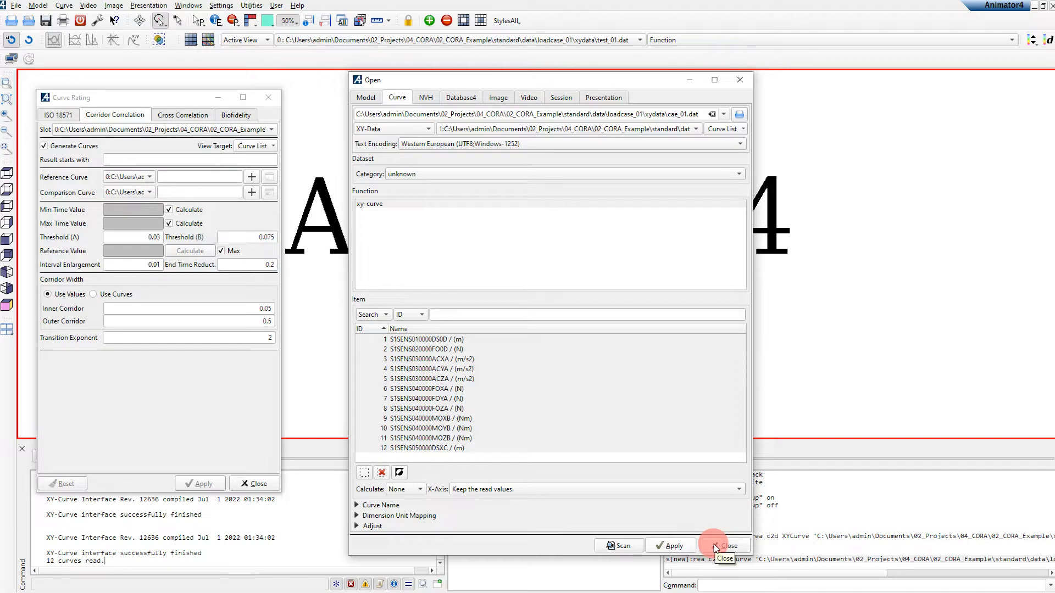
pyautogui.click(715, 547)
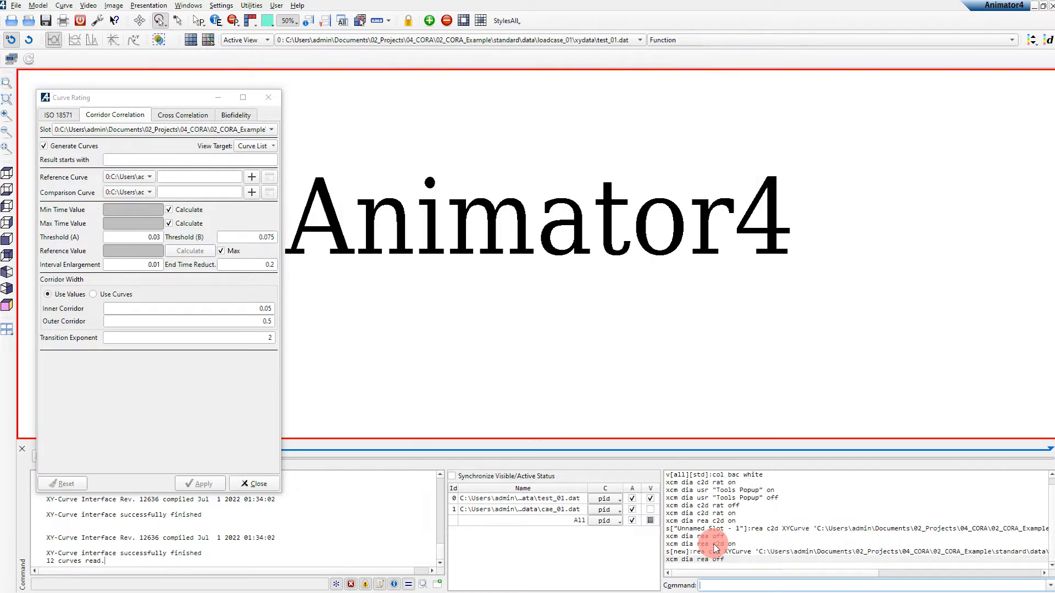
# Assign the cae_01.dat slot to the comparison curve and choose S1SENS010000DS0D / (m) from test_01.dat as reference curve
pyautogui.click(141, 176)
pyautogui.click(133, 202)
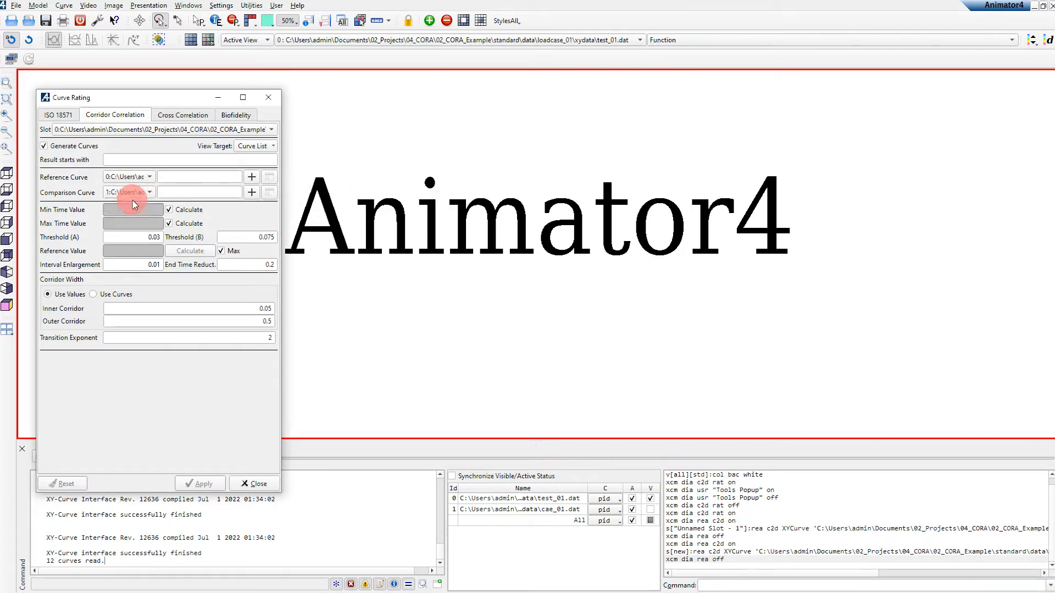
pyautogui.click(269, 177)
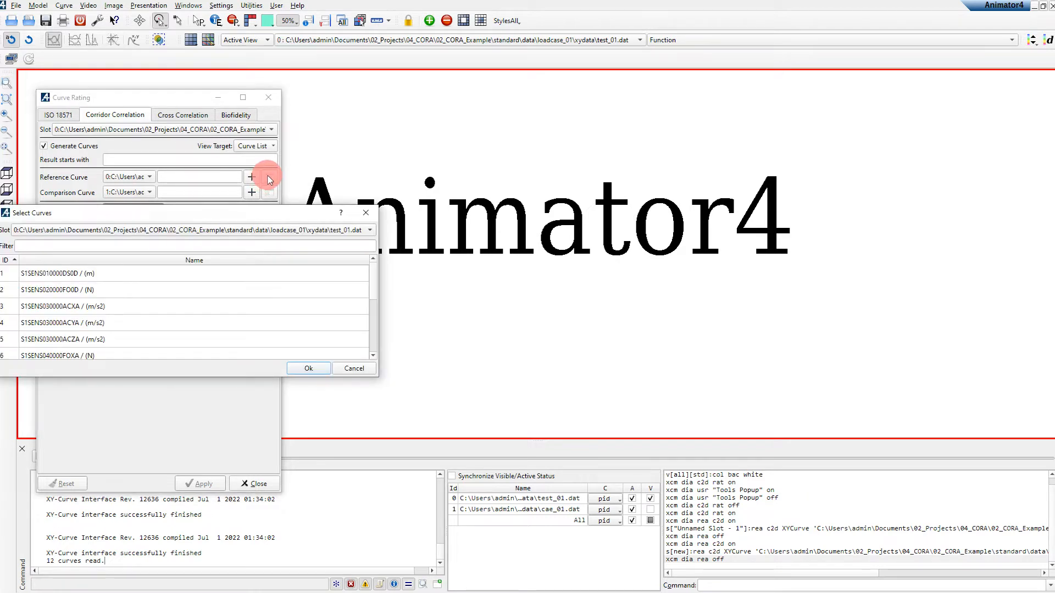
pyautogui.click(139, 275)
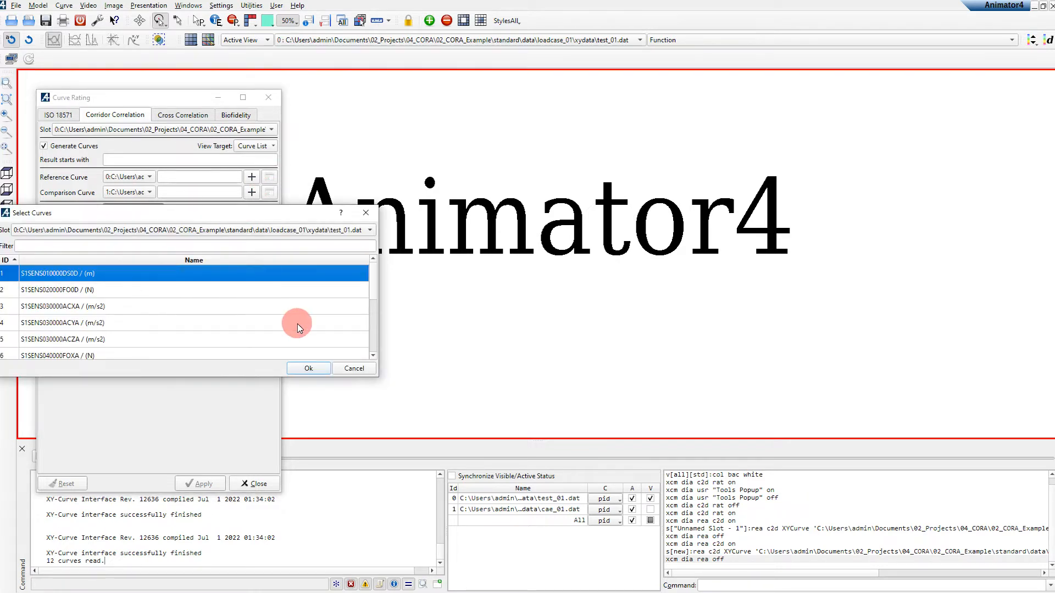
pyautogui.click(294, 366)
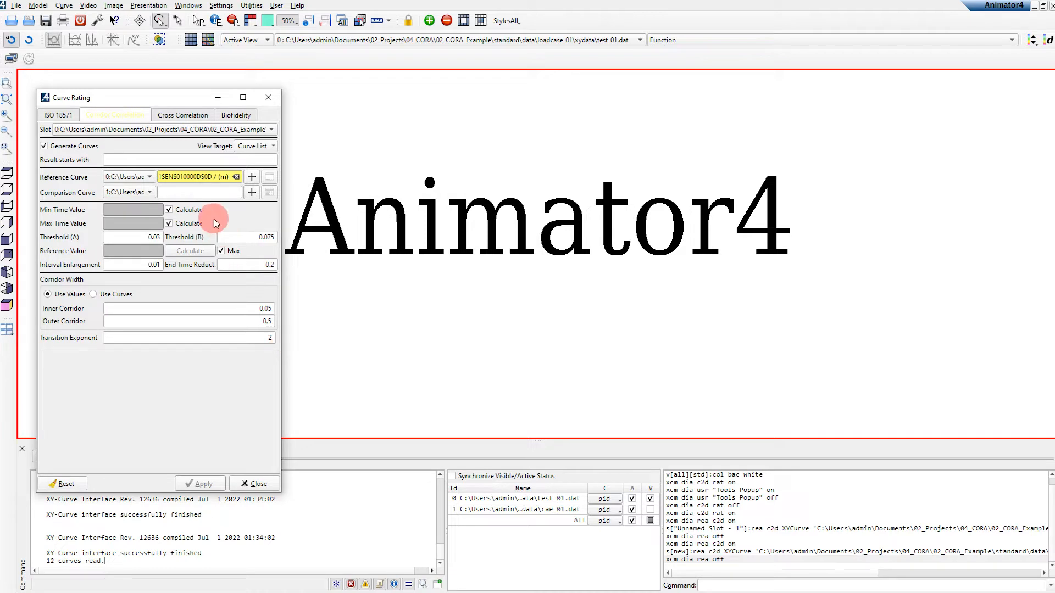
# Choose S1SENS010000DS0D / (m) from cae_01.dat as comparison curve and run the Corridor Correlation rating with New Curve View as view target
pyautogui.click(267, 193)
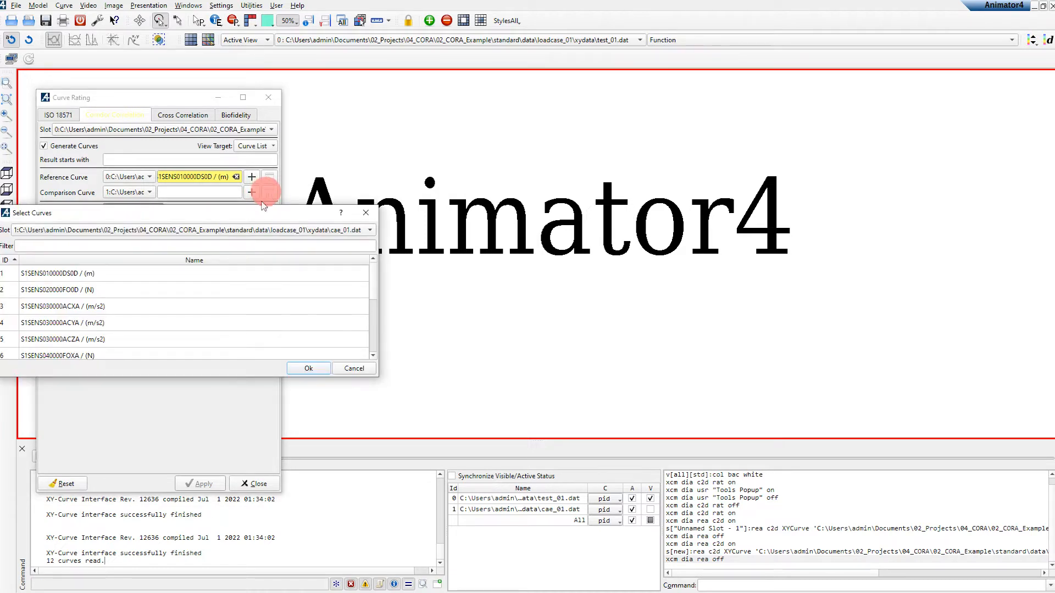
pyautogui.click(222, 273)
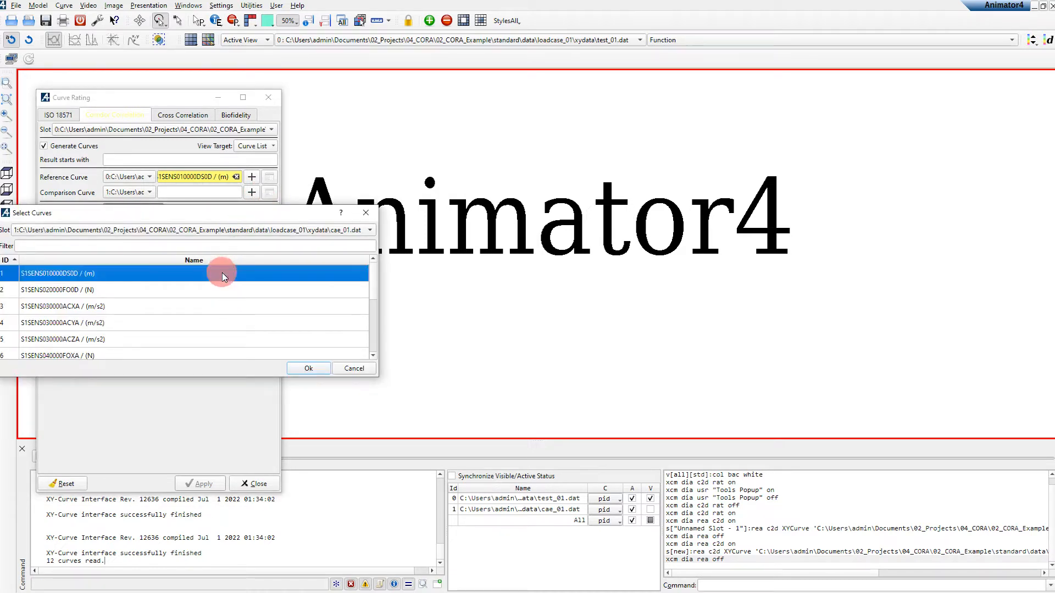
pyautogui.click(305, 367)
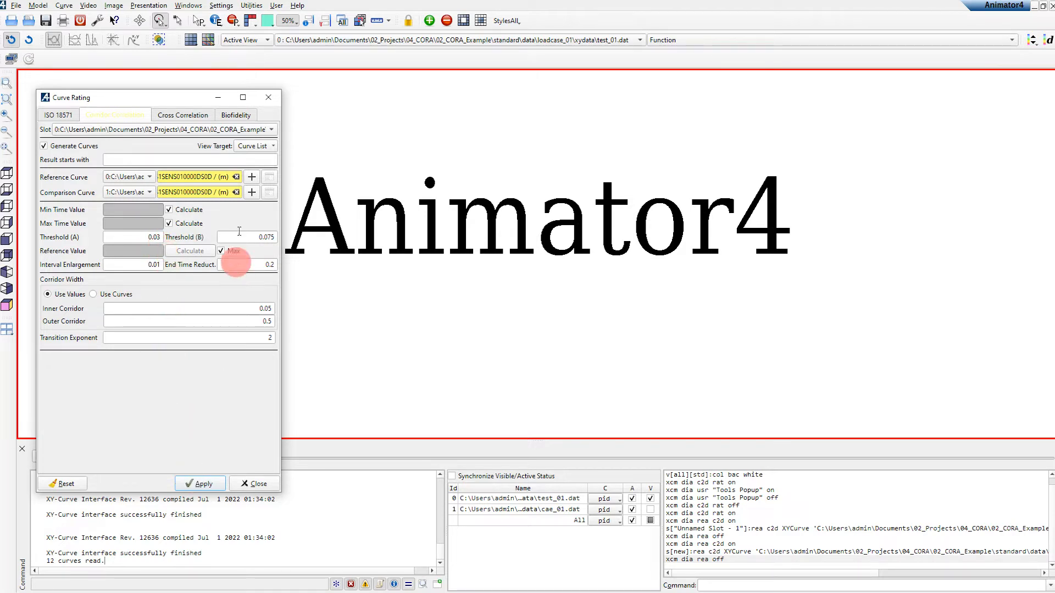
pyautogui.click(241, 148)
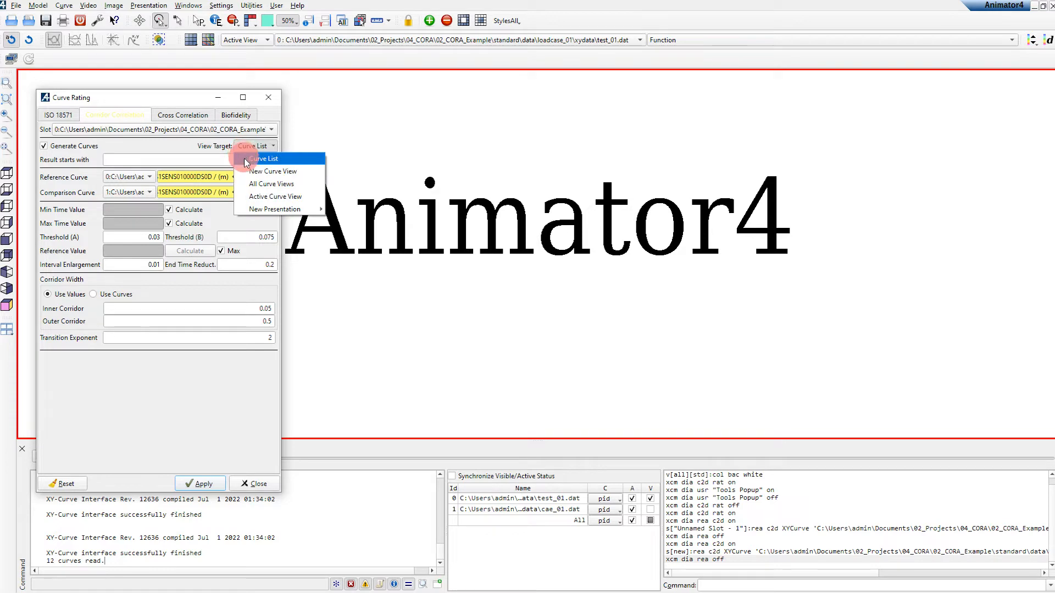
pyautogui.click(244, 169)
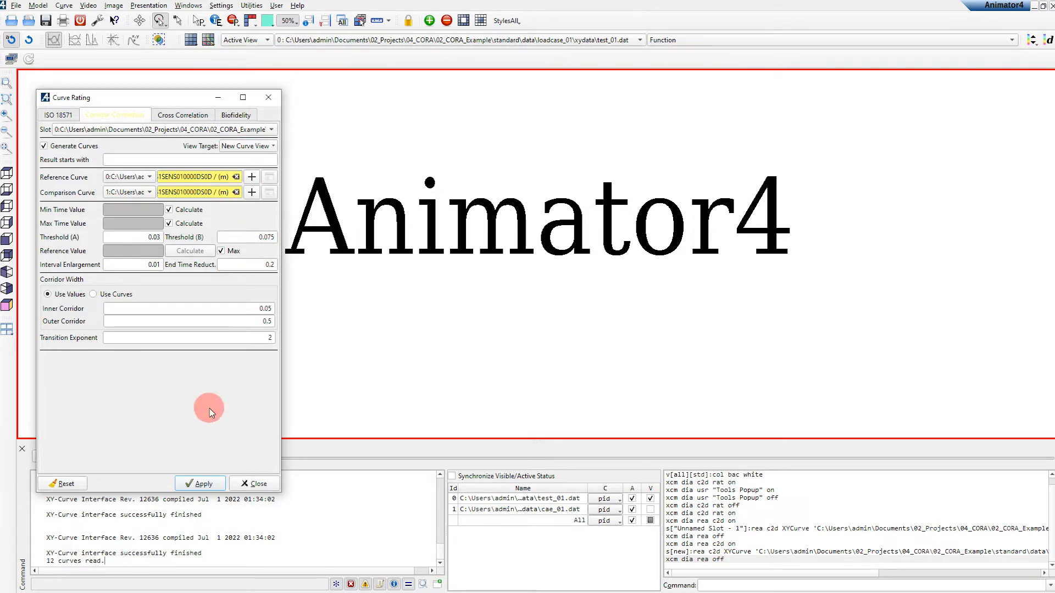
pyautogui.click(195, 480)
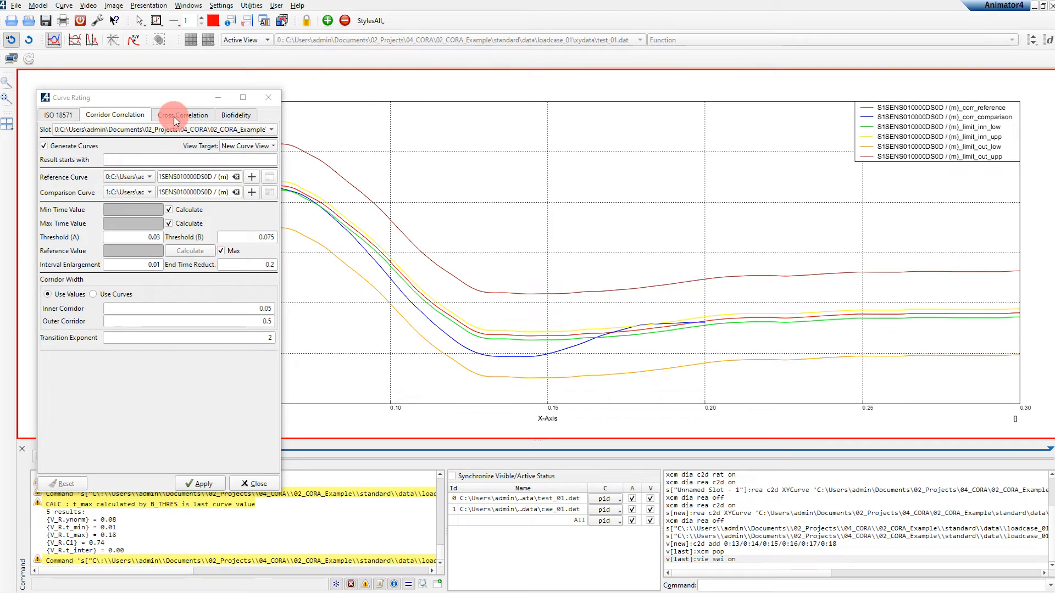
pyautogui.moveTo(168, 98); pyautogui.dragTo(173, 390)
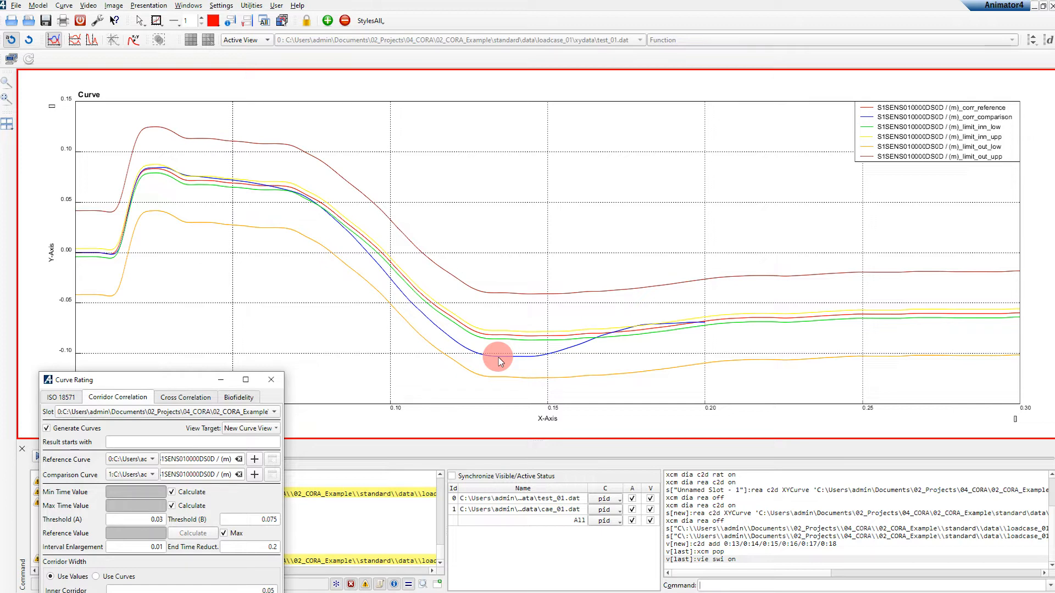
pyautogui.moveTo(165, 379); pyautogui.dragTo(166, 82)
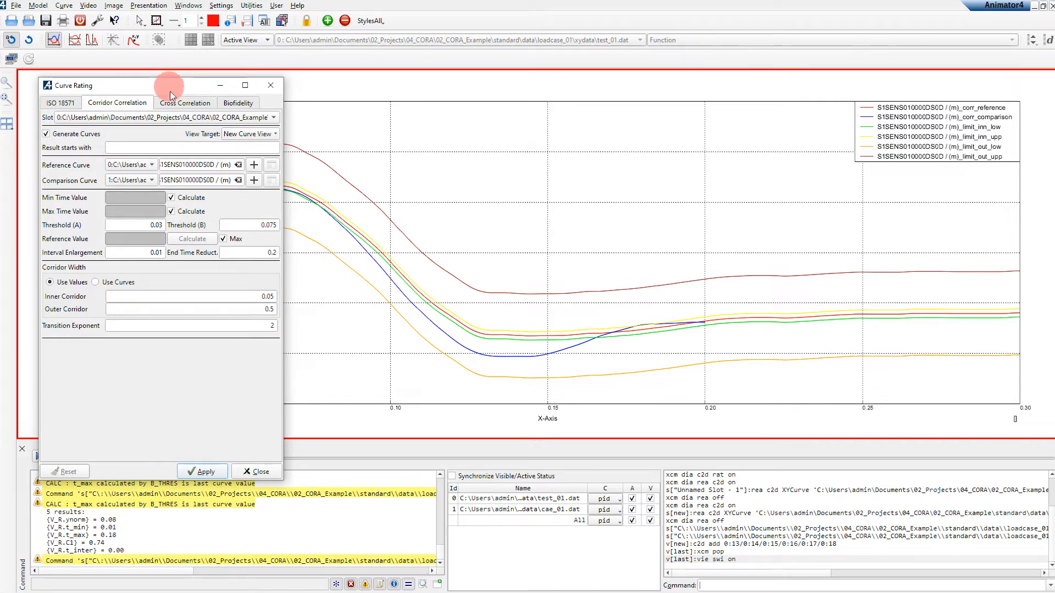
# Set up the Cross Correlation rating with S1SENS010000DS0D / (m) from test_01.dat as reference and the same signal from cae_01.dat as comparison curve
pyautogui.click(172, 106)
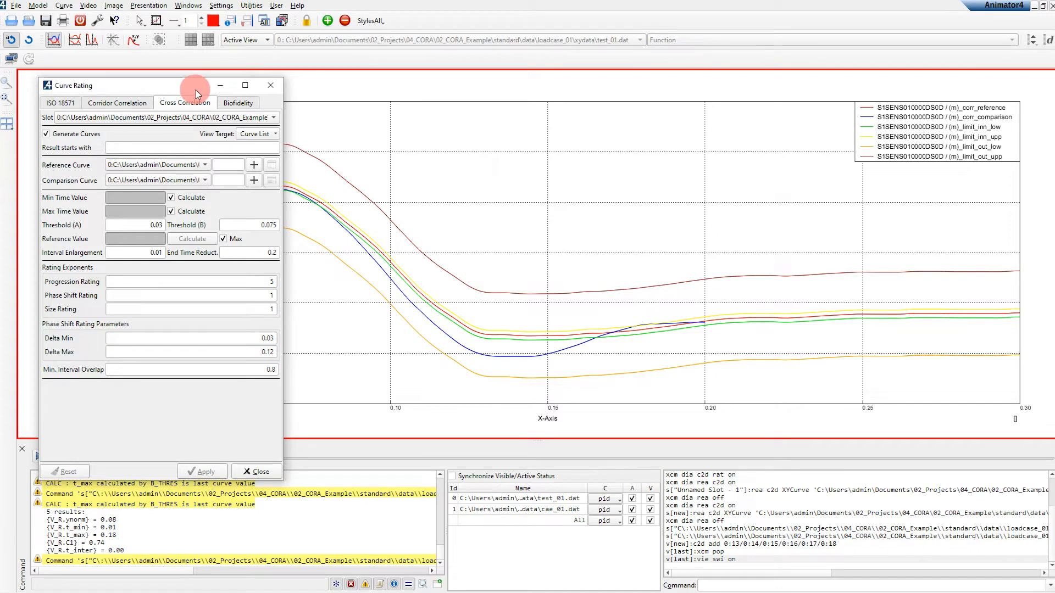
pyautogui.click(191, 181)
pyautogui.click(185, 198)
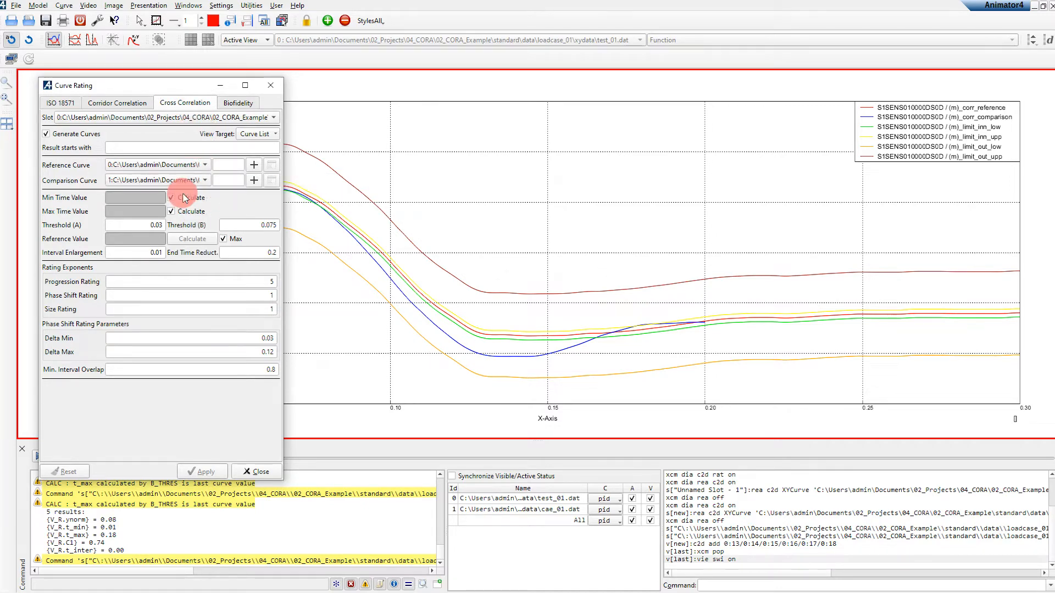
pyautogui.click(273, 167)
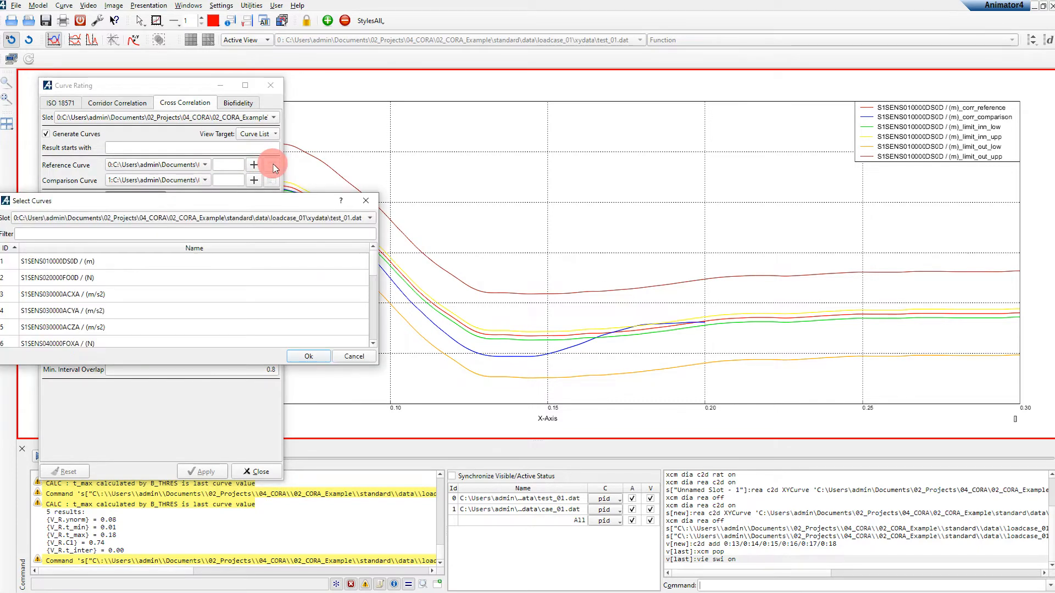
pyautogui.click(183, 264)
pyautogui.click(306, 356)
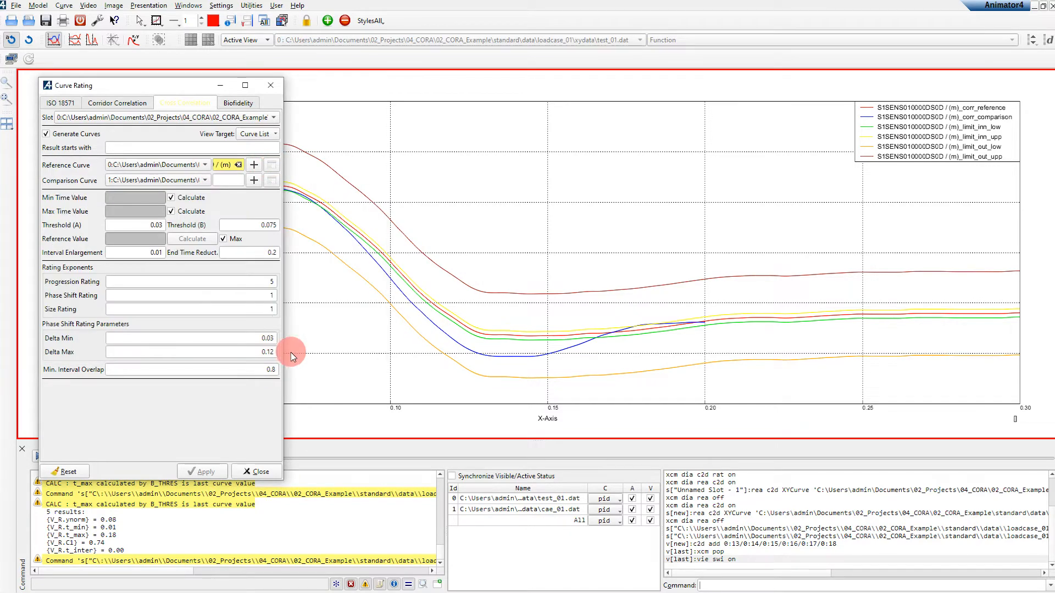
pyautogui.click(271, 180)
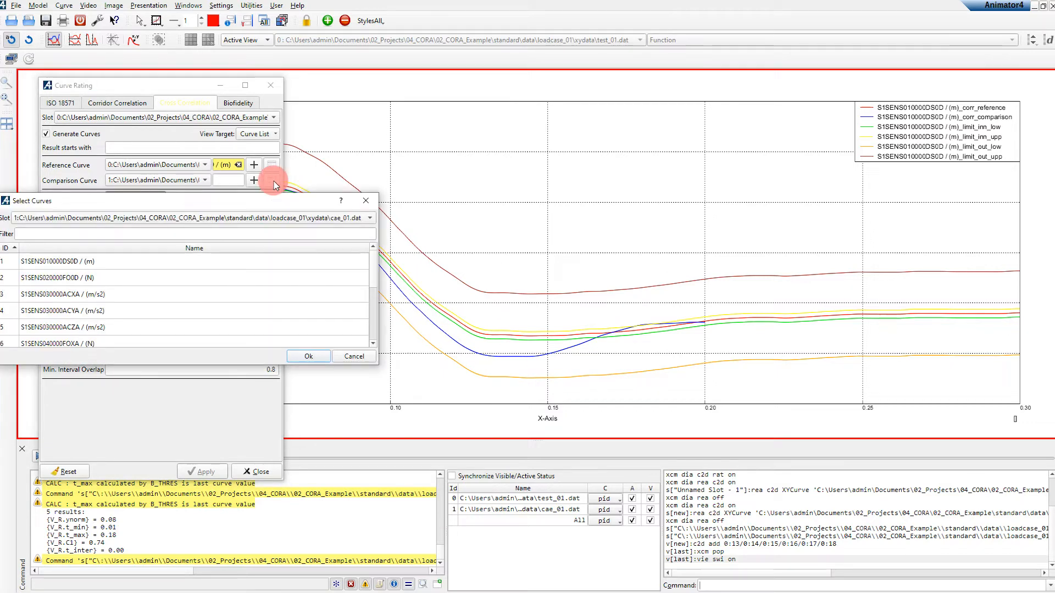
pyautogui.click(211, 264)
pyautogui.click(308, 356)
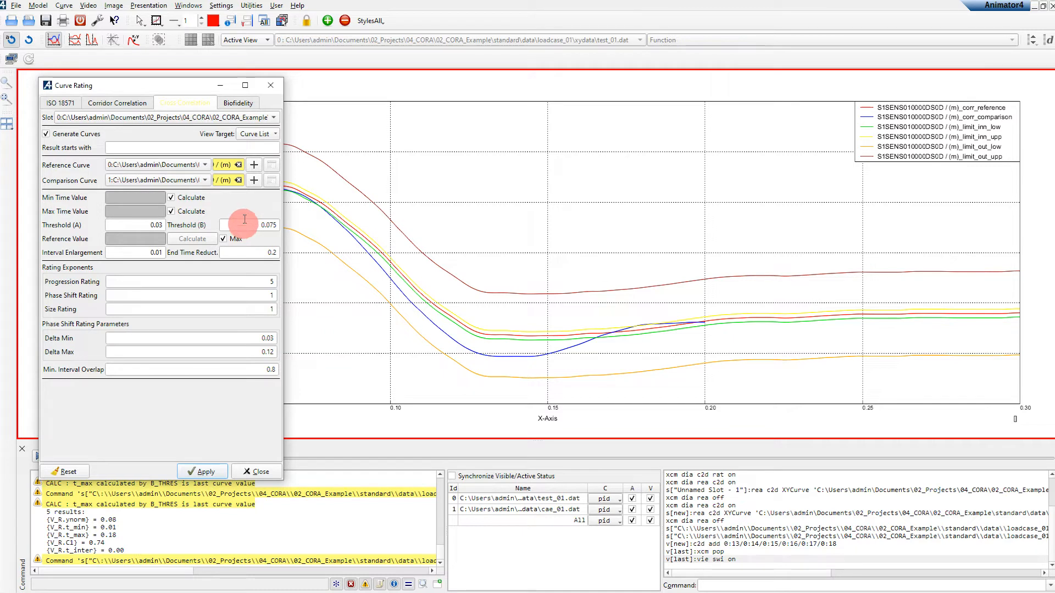
# Run the Cross Correlation rating with New Curve View as view target and close the Curve Rating dialog
pyautogui.click(250, 141)
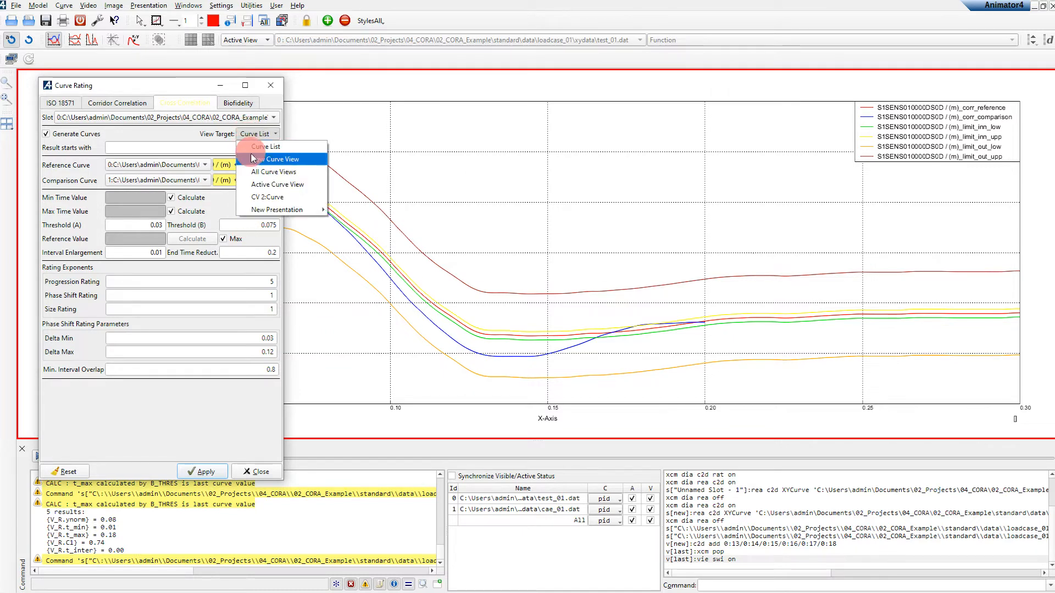
pyautogui.click(253, 160)
pyautogui.click(204, 472)
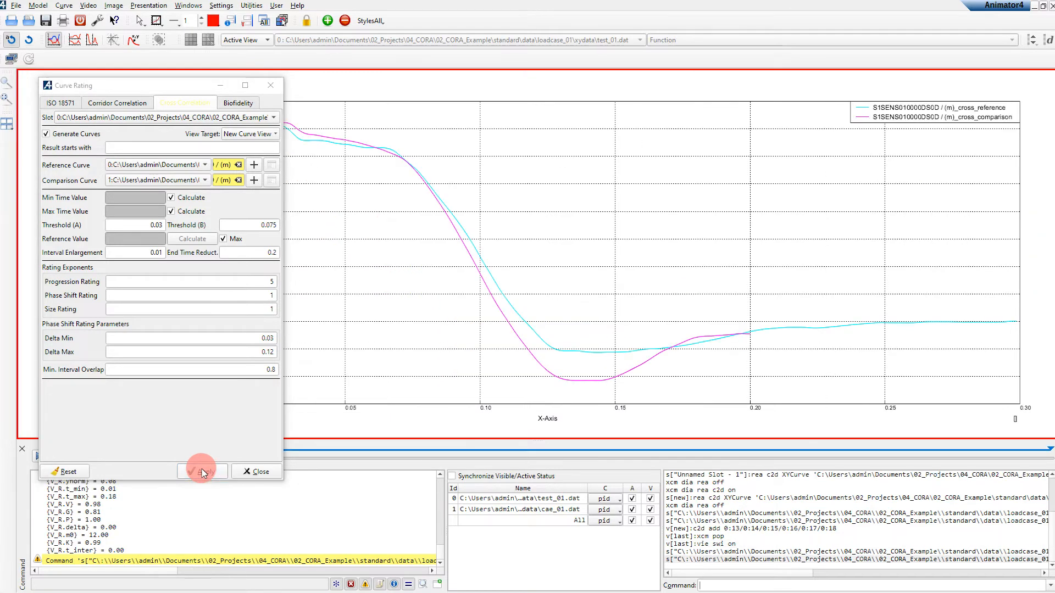
pyautogui.moveTo(146, 89); pyautogui.dragTo(218, 363)
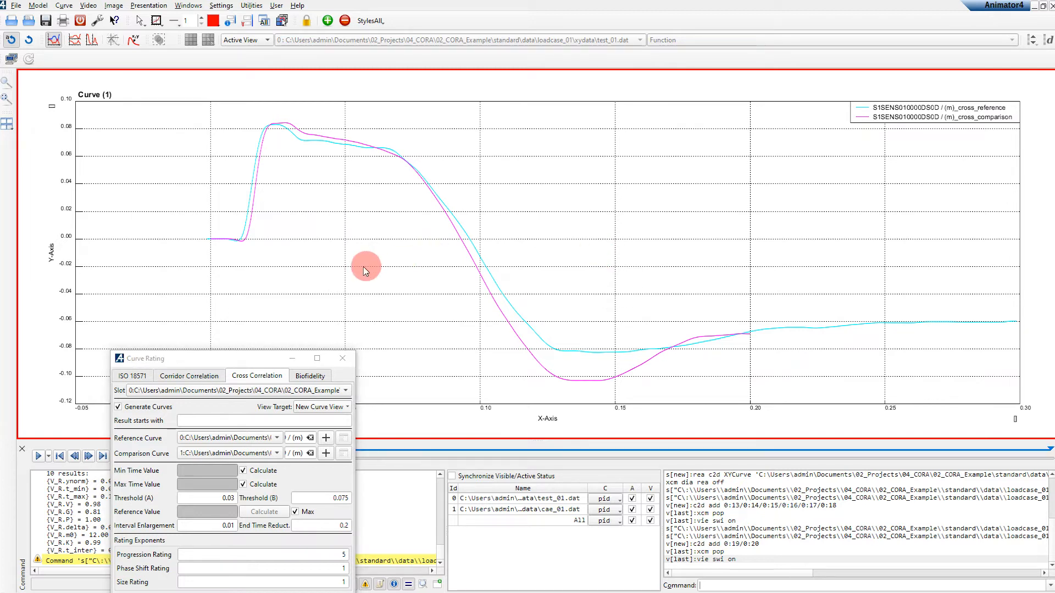
pyautogui.click(252, 363)
pyautogui.moveTo(252, 363); pyautogui.dragTo(220, 124)
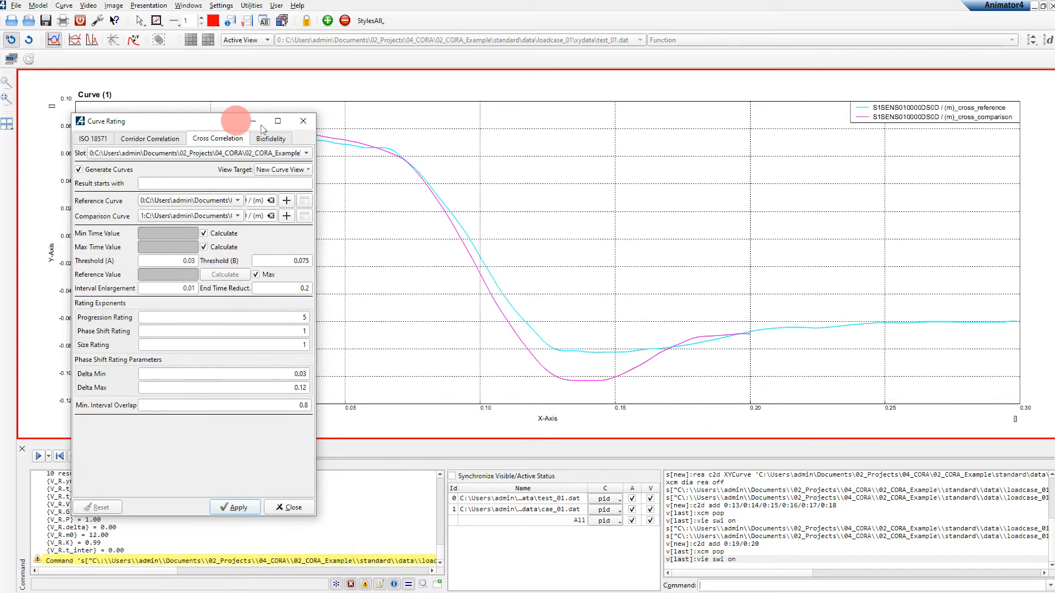
pyautogui.click(303, 127)
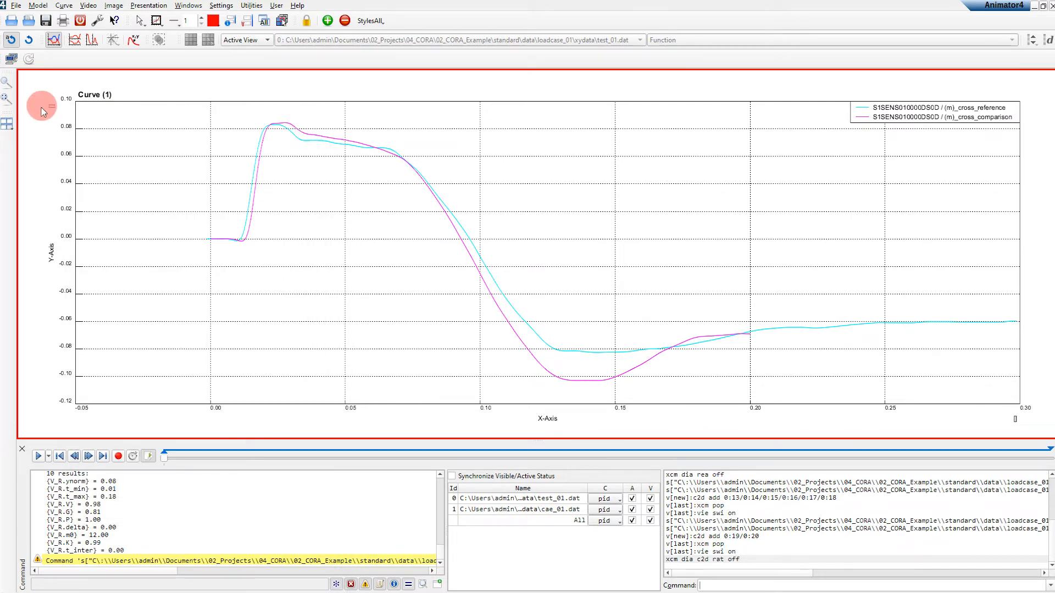
# Tile the views, close both curve views and maximize the remaining model view
pyautogui.click(7, 124)
pyautogui.click(529, 75)
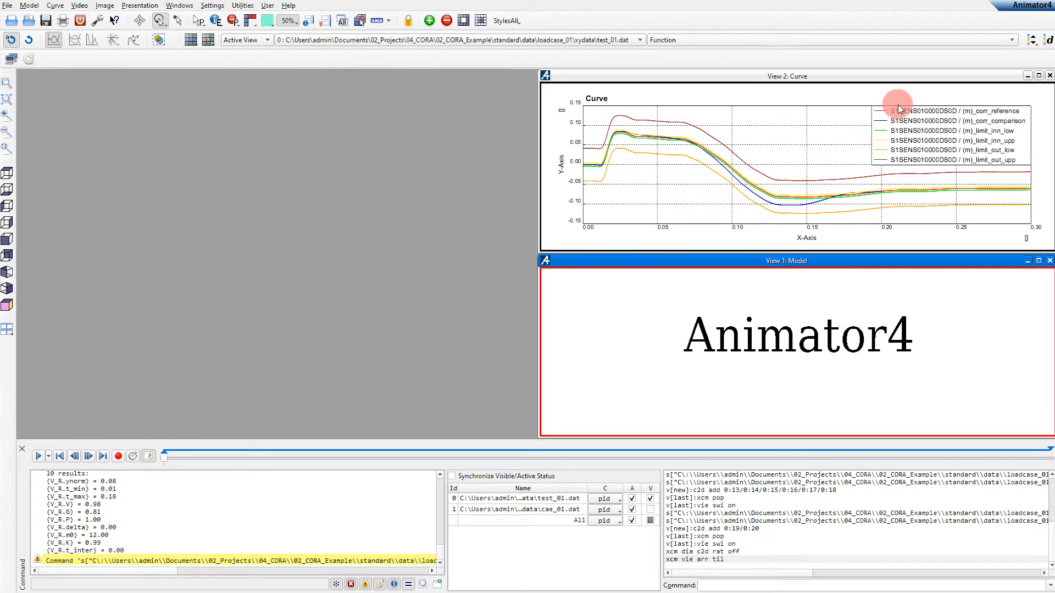
pyautogui.click(1050, 75)
pyautogui.click(1038, 260)
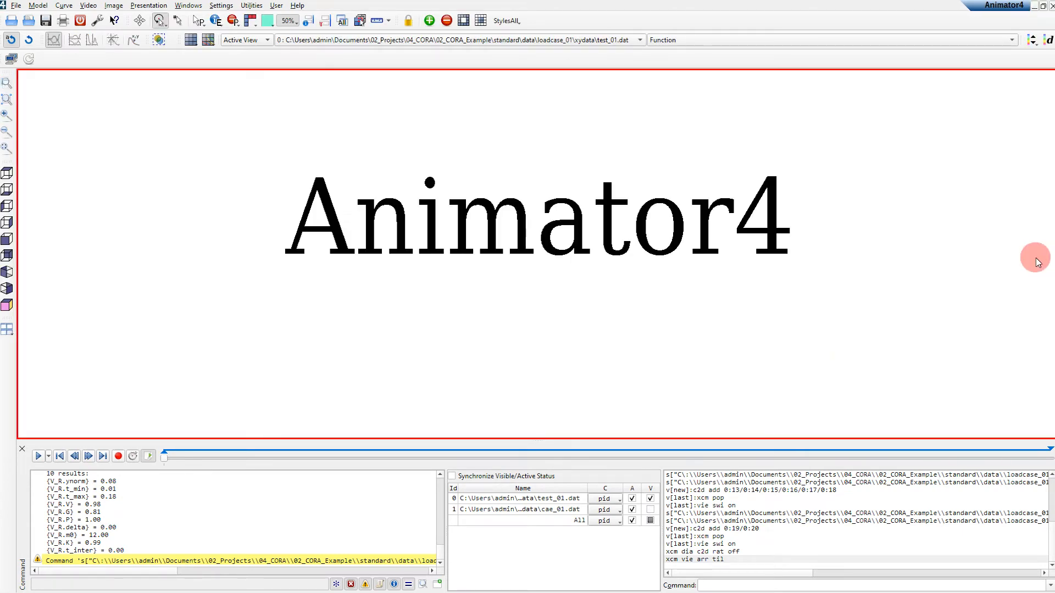
# Delete the test_01.dat and cae_01.dat slots from the slot list
pyautogui.rightClick(502, 500)
pyautogui.click(526, 557)
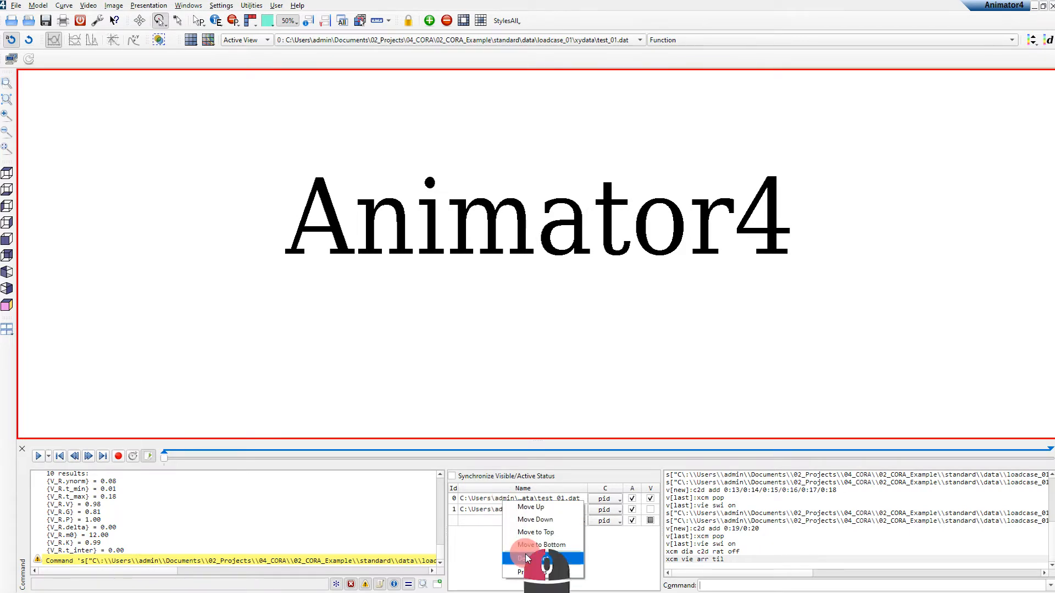
pyautogui.rightClick(492, 503)
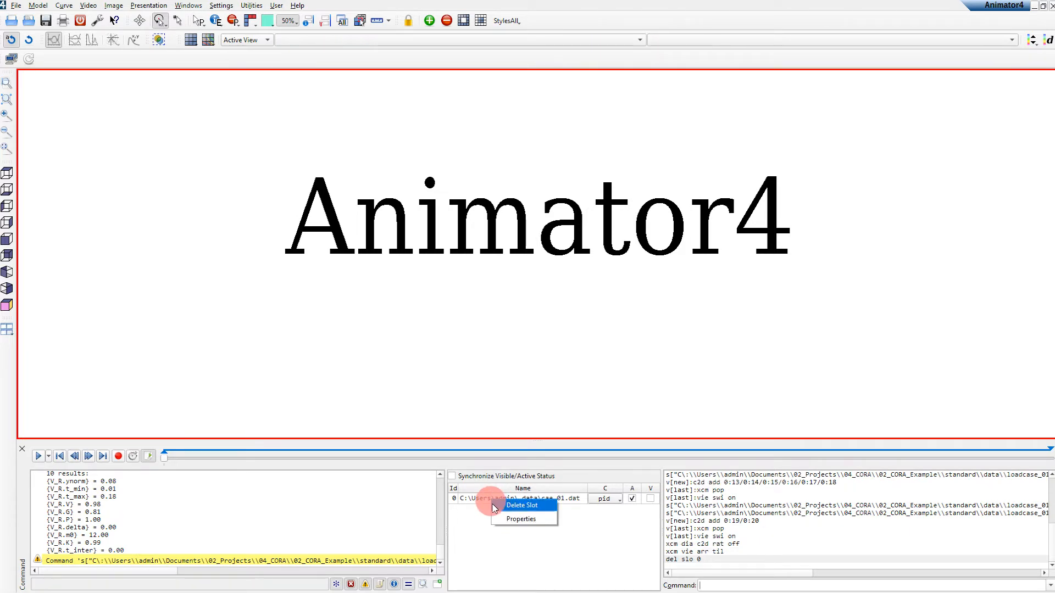
pyautogui.click(499, 510)
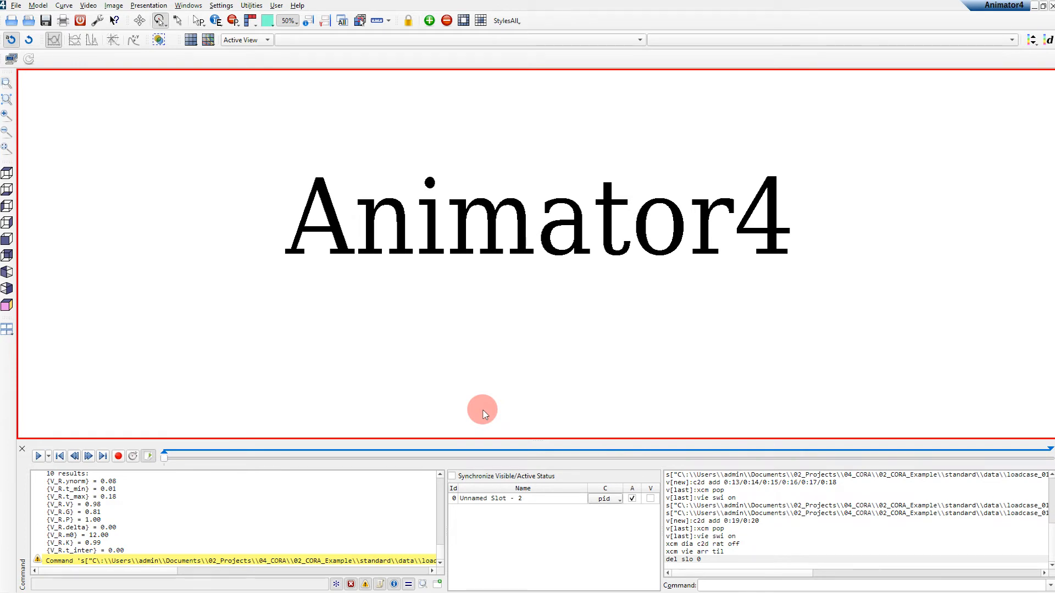
# Start the CORA Evaluation from the user's ReportTools and cancel its control file selection
pyautogui.click(276, 7)
pyautogui.click(280, 29)
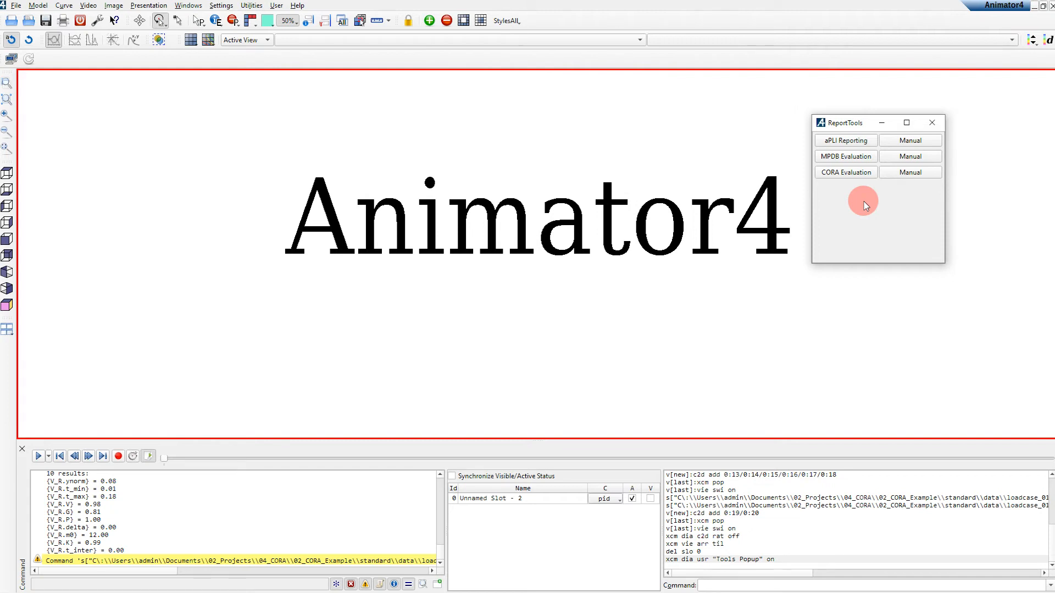
pyautogui.click(849, 173)
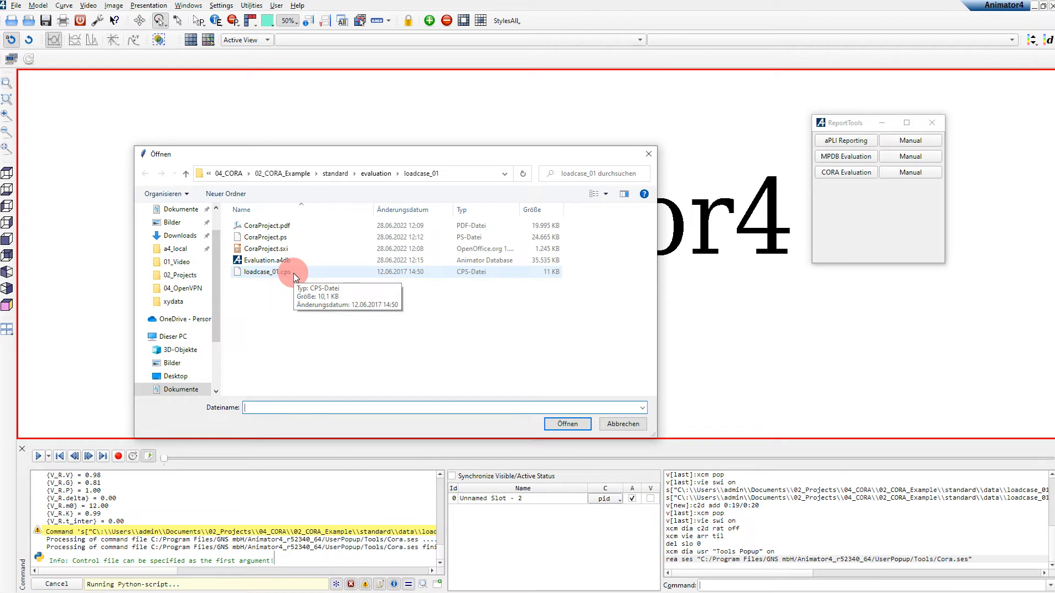
pyautogui.click(621, 424)
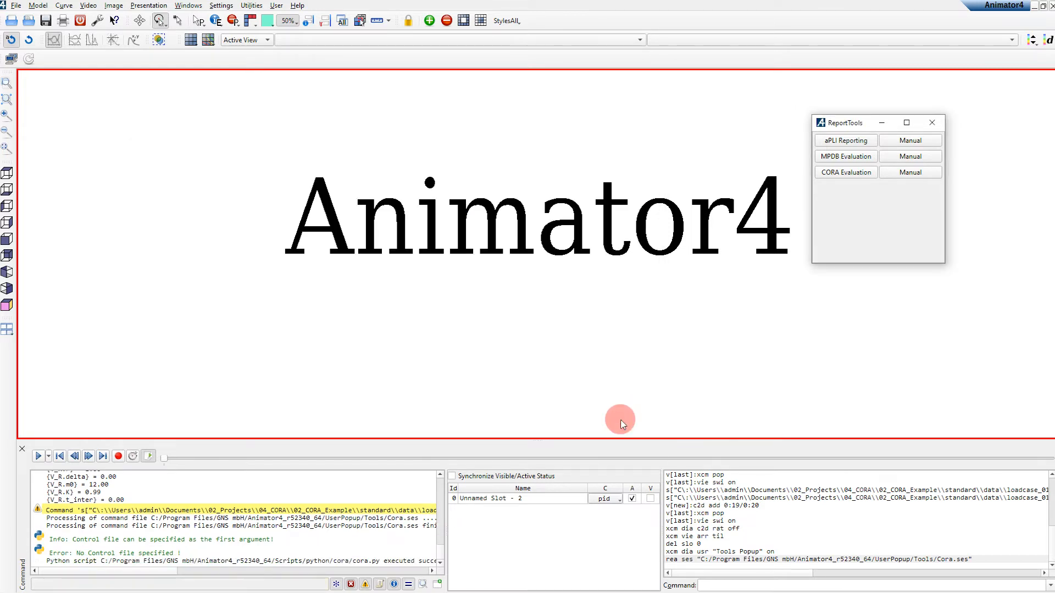
# Run the command rea pyt cora.py -p and load loadcase_01.cps as the control file for the CORA evaluation
pyautogui.click(703, 585)
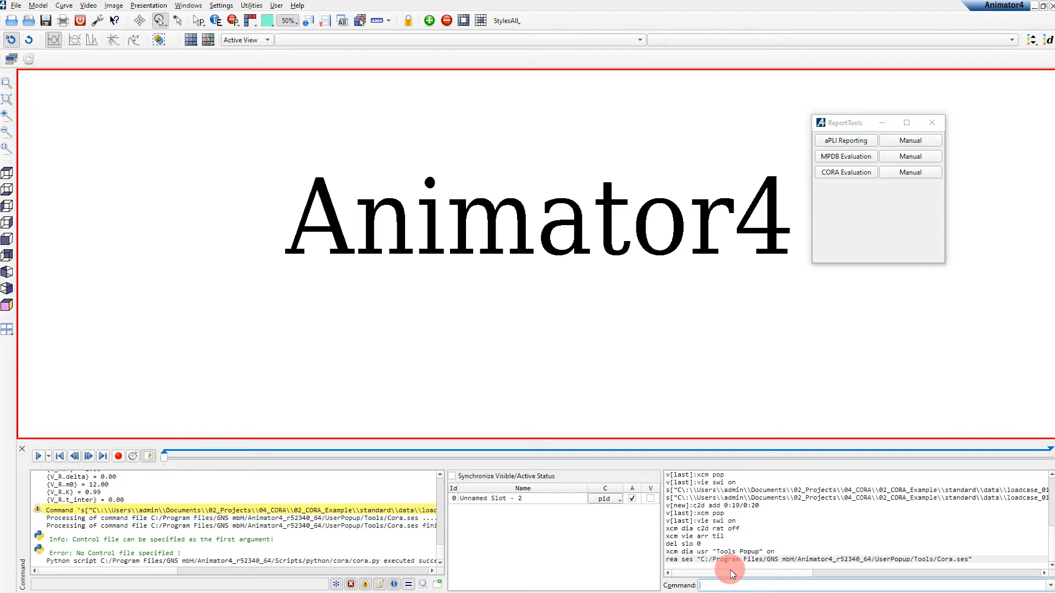
pyautogui.write('rea pyt cor')
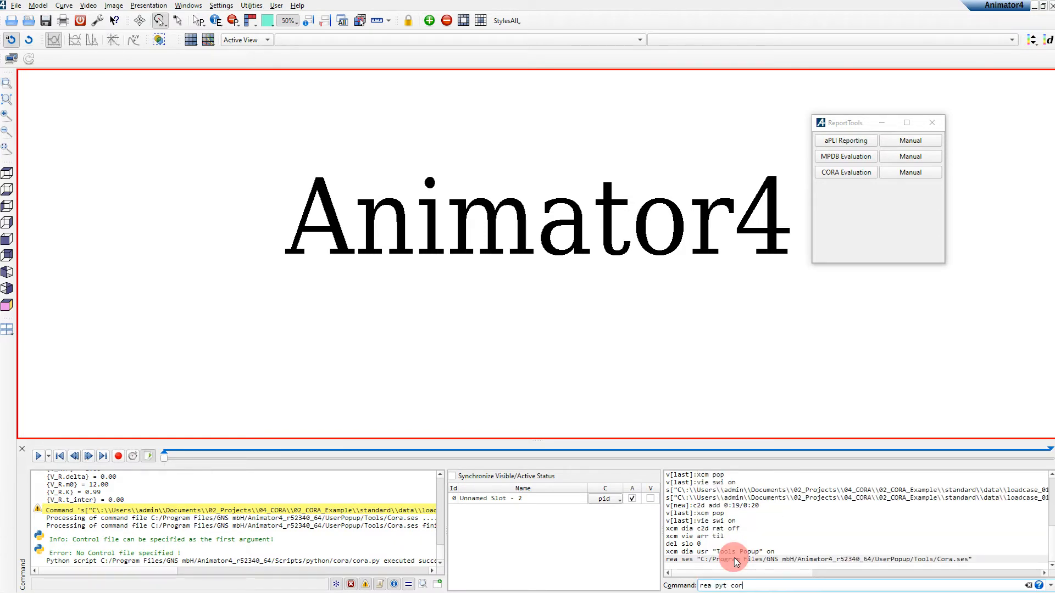
pyautogui.write('a.py -p')
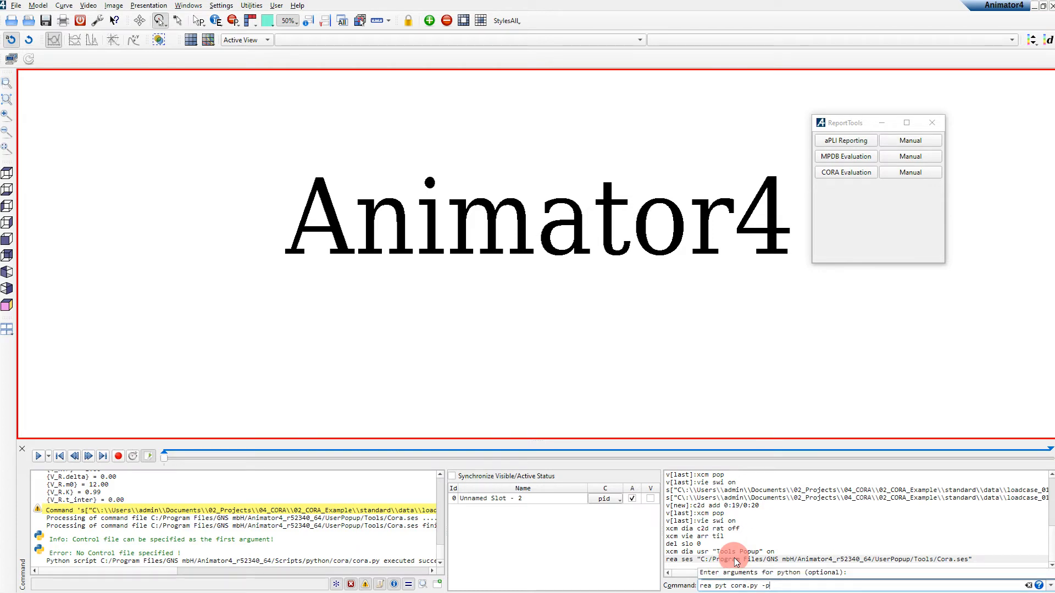
pyautogui.press('Return')
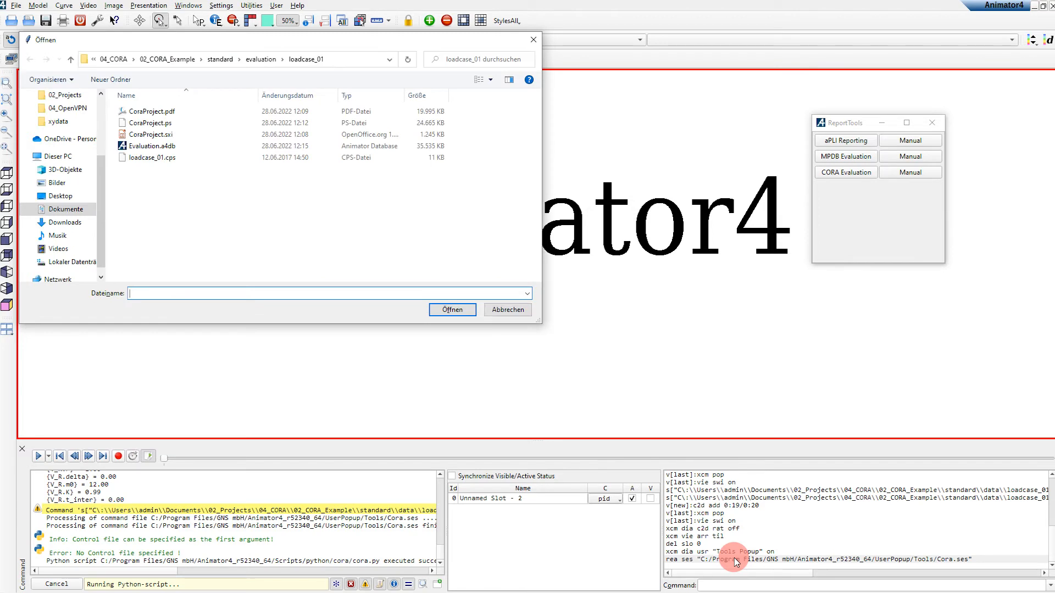
pyautogui.moveTo(354, 45); pyautogui.dragTo(434, 150)
pyautogui.click(312, 262)
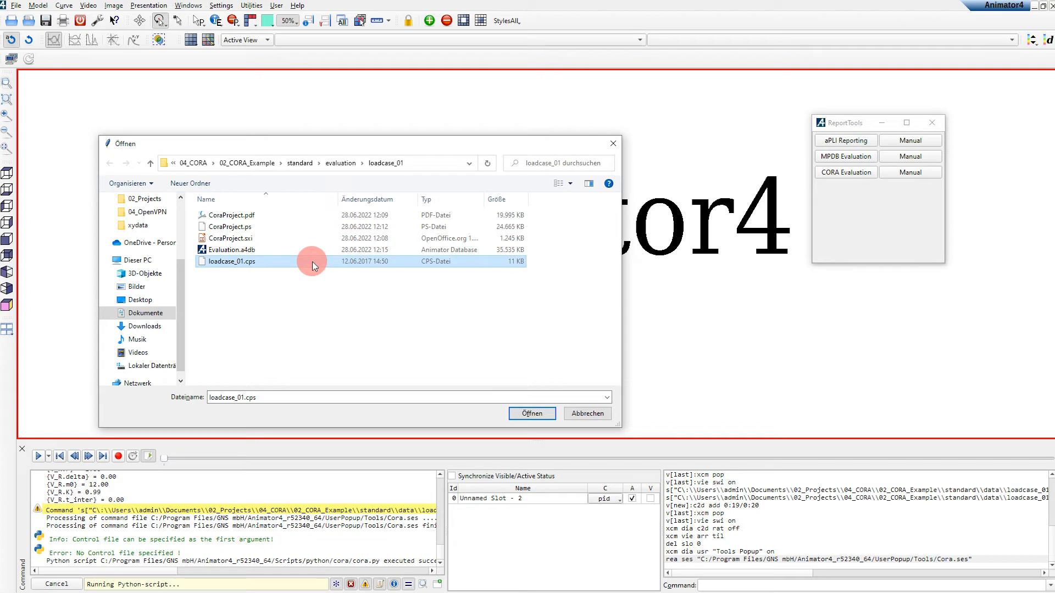
pyautogui.click(511, 413)
pyautogui.click(514, 415)
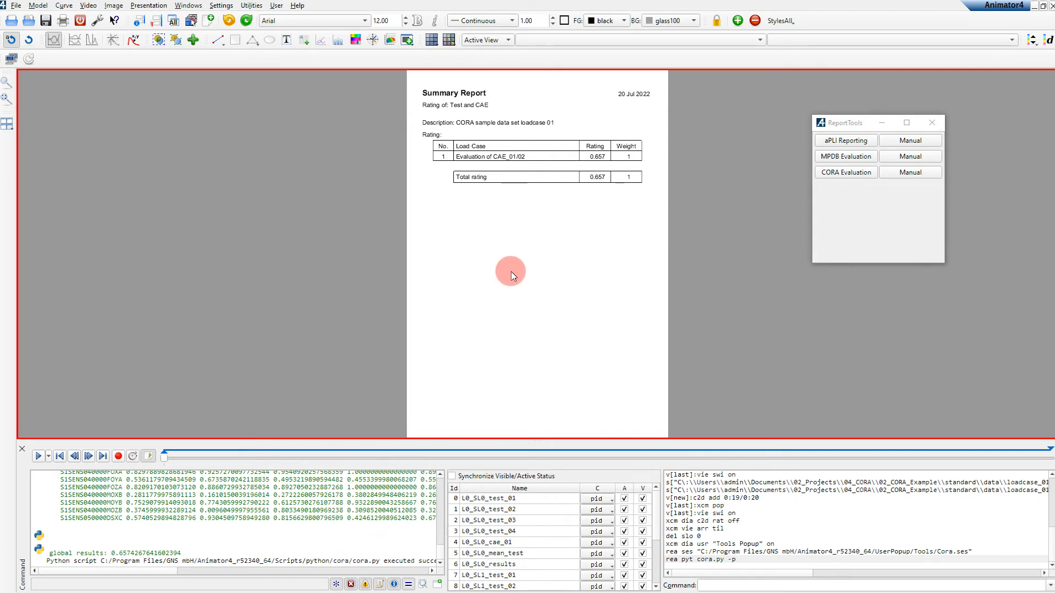
# Review the generated CORA report by paging to the S1SENS010000DS0D Signal Report and back to the Experiment Report
pyautogui.press('pagedown')
pyautogui.press('pagedown')
pyautogui.press('pagedown')
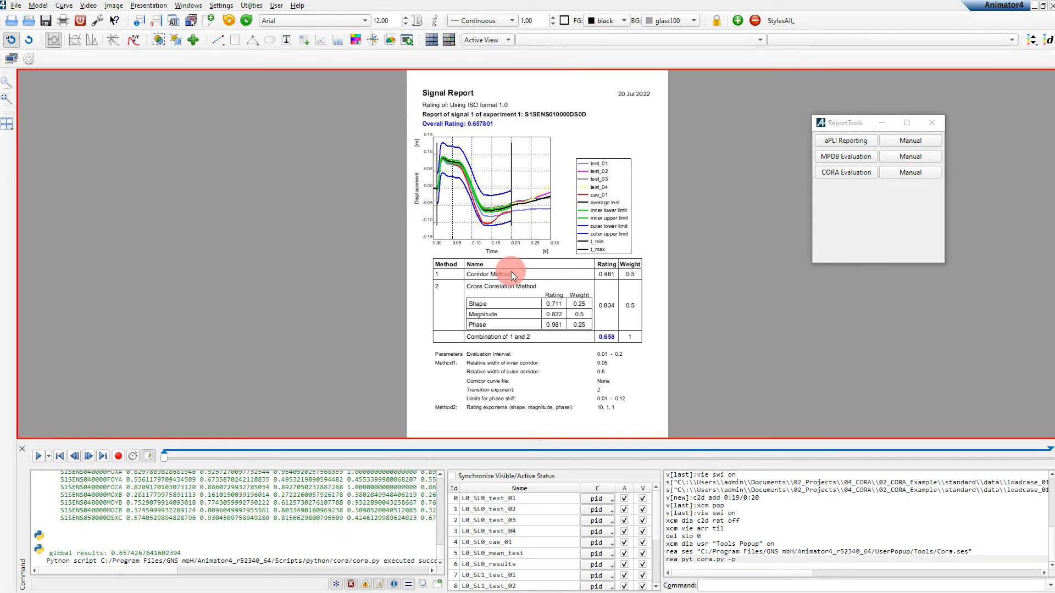
pyautogui.press('pageup')
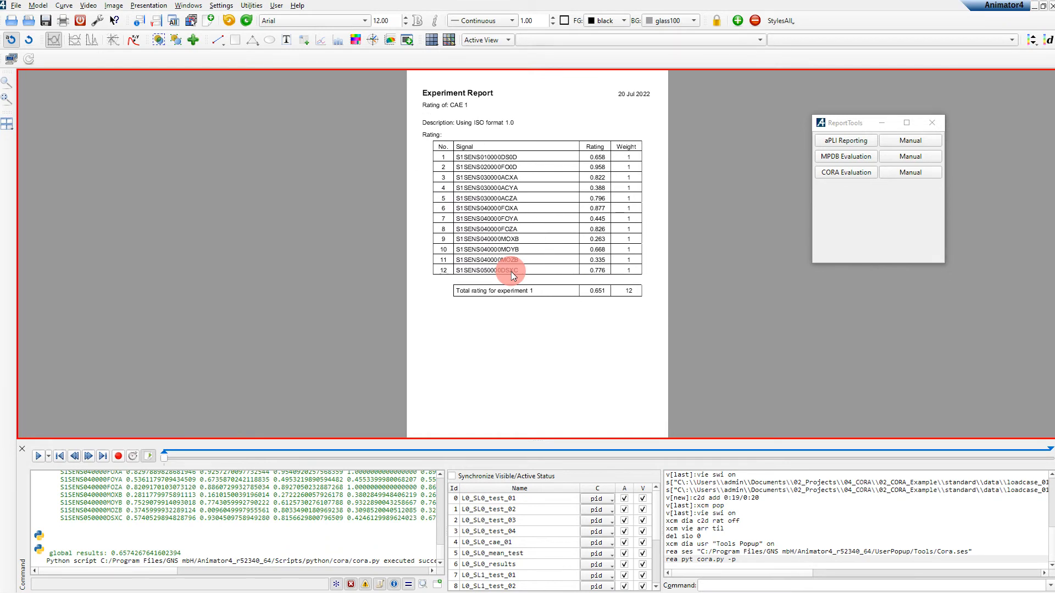
# Page through the CORA report from the Experiment Report to the Signal Report of S1SENS040000FOXA
pyautogui.press('pagedown')
pyautogui.press('pagedown')
pyautogui.press('pagedown')
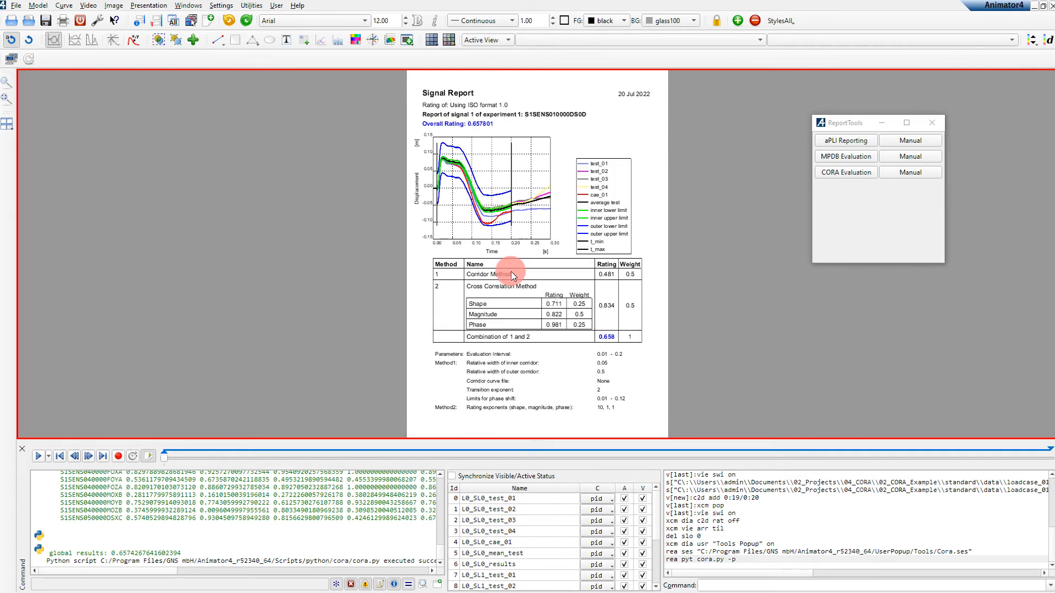
pyautogui.press('pagedown')
pyautogui.press('pagedown')
pyautogui.press('pagedown')
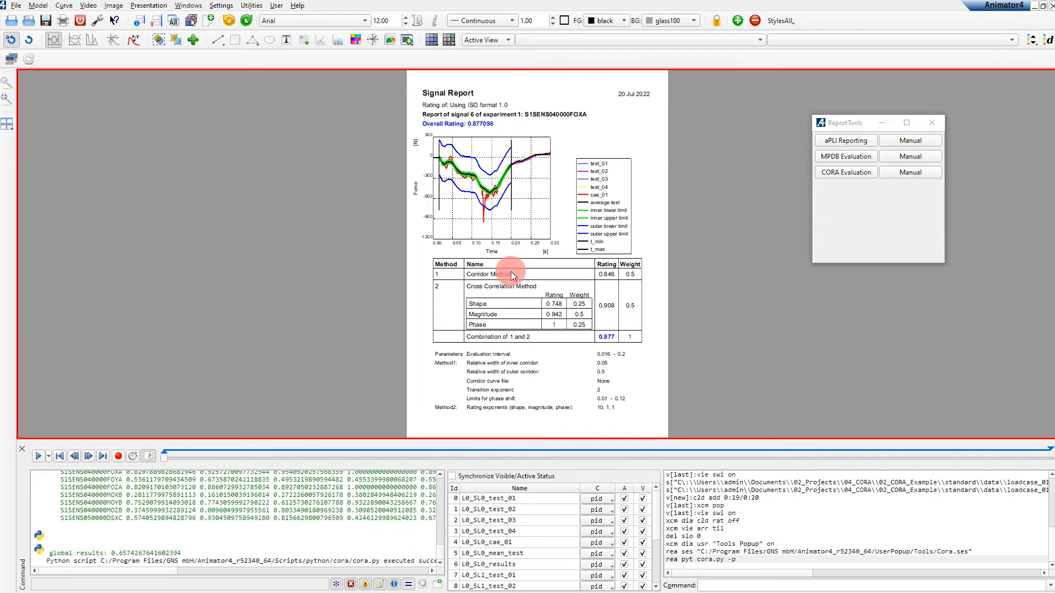
# Highlight the test_01 curve and the outer lower limit curve in the signal plot, and clear the selection
pyautogui.click(472, 177)
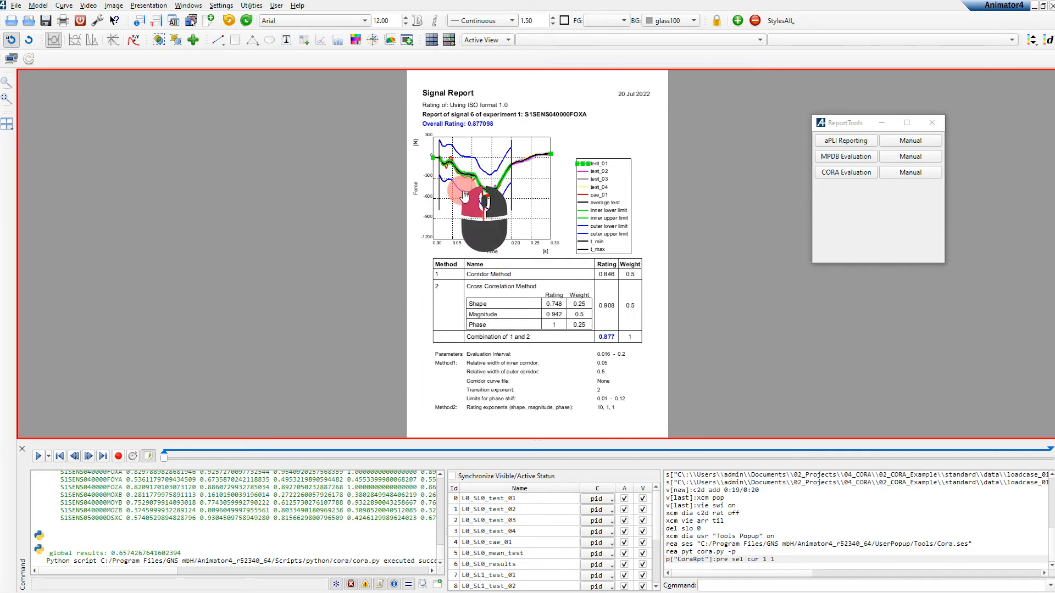
pyautogui.click(465, 196)
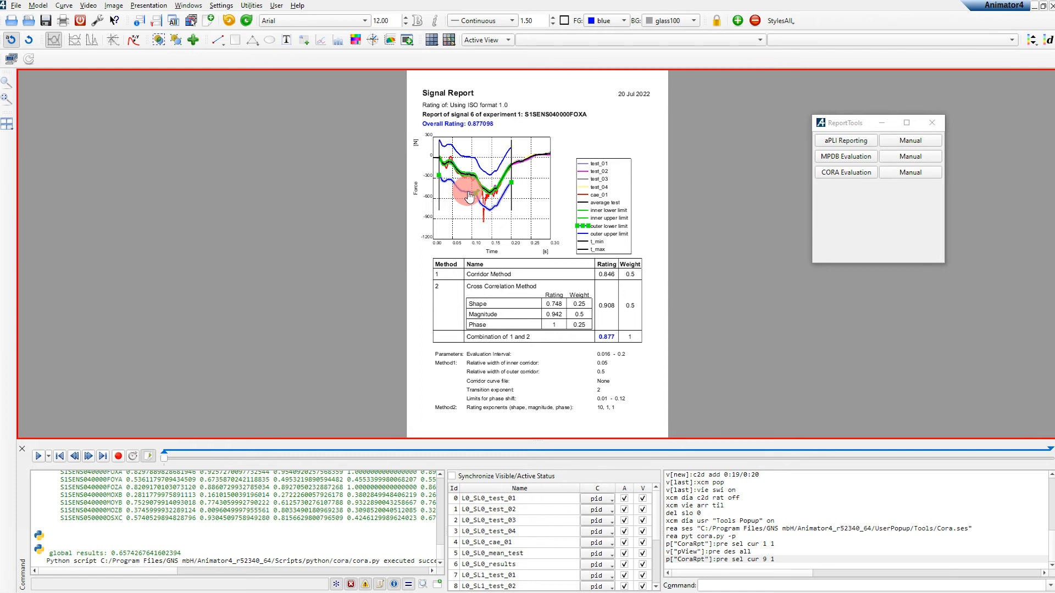
pyautogui.click(644, 242)
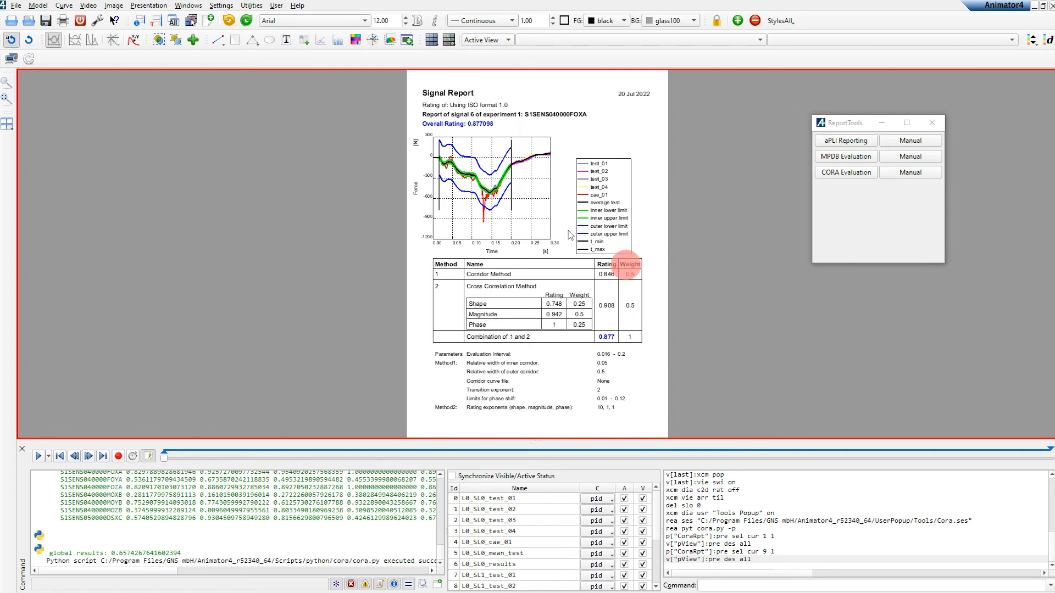
# Open the Curve Rating dialog for curves with its Cross Correlation settings
pyautogui.click(38, 6)
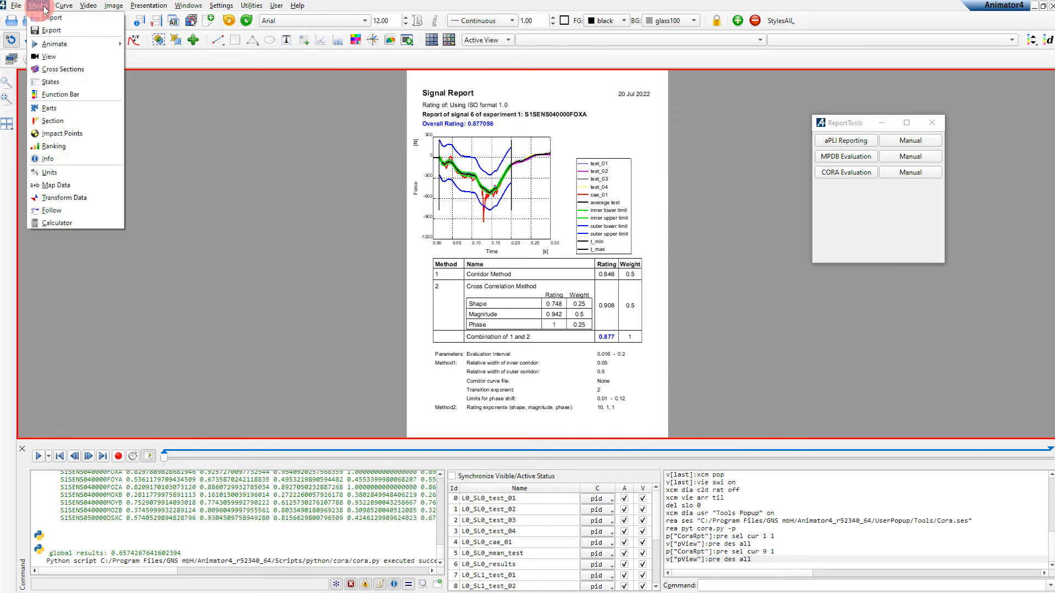
pyautogui.click(64, 6)
pyautogui.click(74, 103)
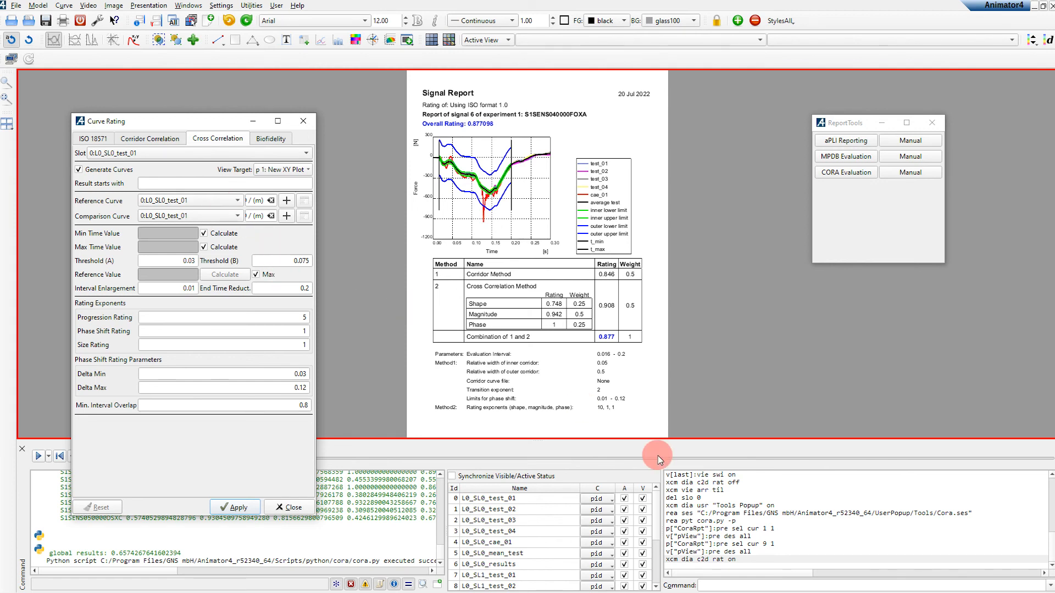
# Examine the recorded c2d cal rating commands for test_01.dat and their parameters in the command history
pyautogui.scroll(1, 743, 511)
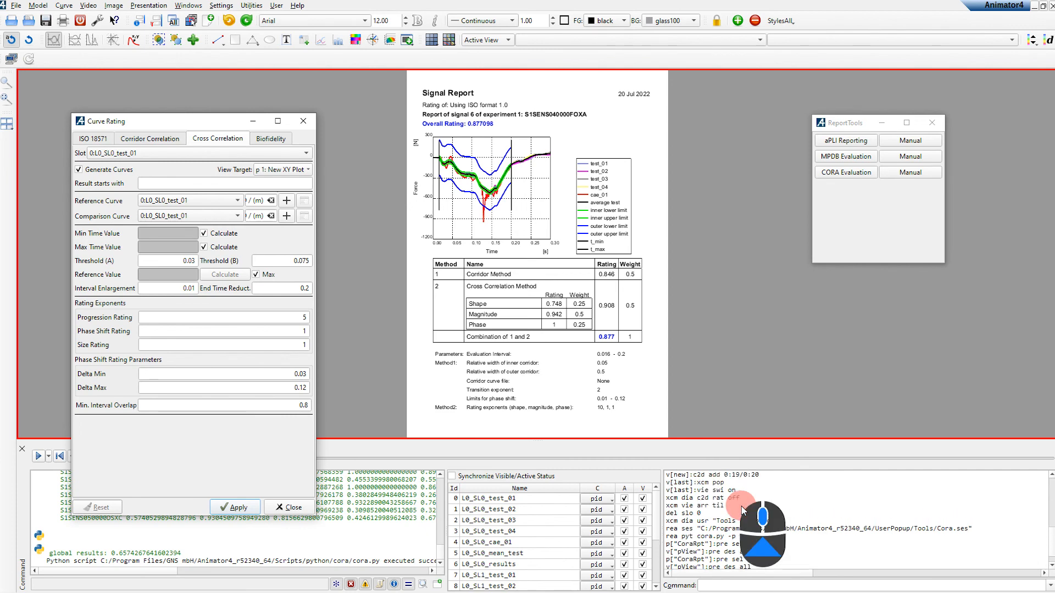
pyautogui.scroll(3, 743, 510)
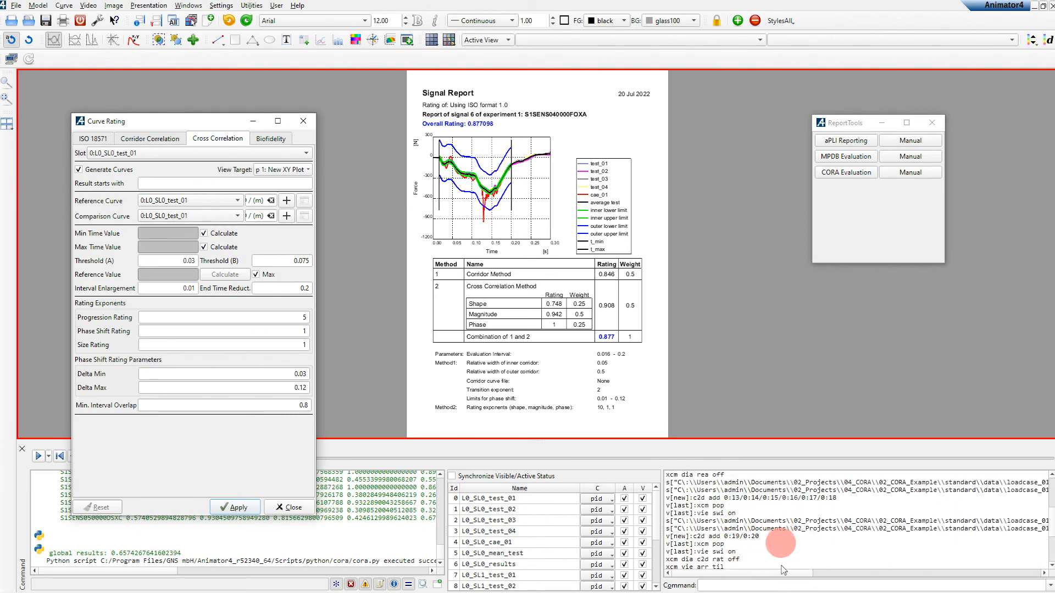
pyautogui.moveTo(754, 574); pyautogui.dragTo(890, 574)
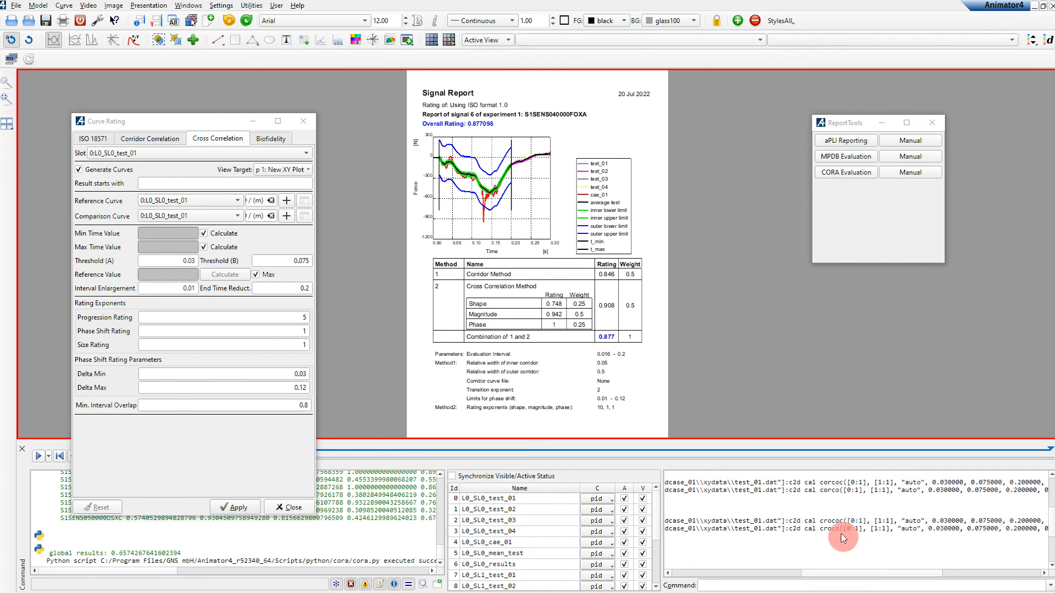